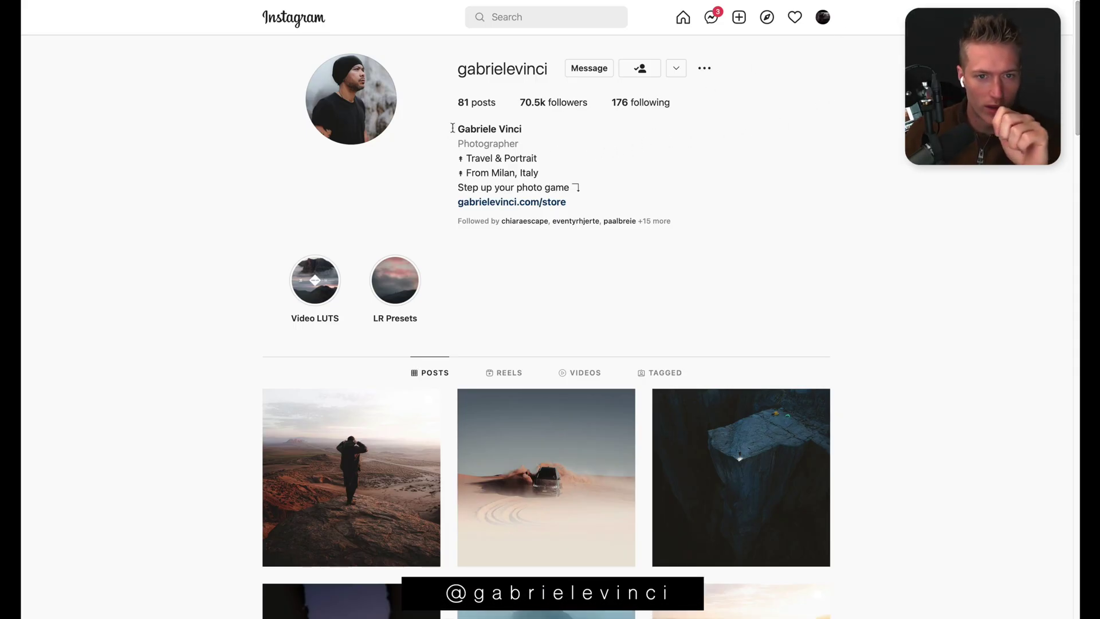
# Step: Browse the car dust-cloud carousel post, close it, and open the kayaking post from the grid
pyautogui.scroll(-15, 452, 127)
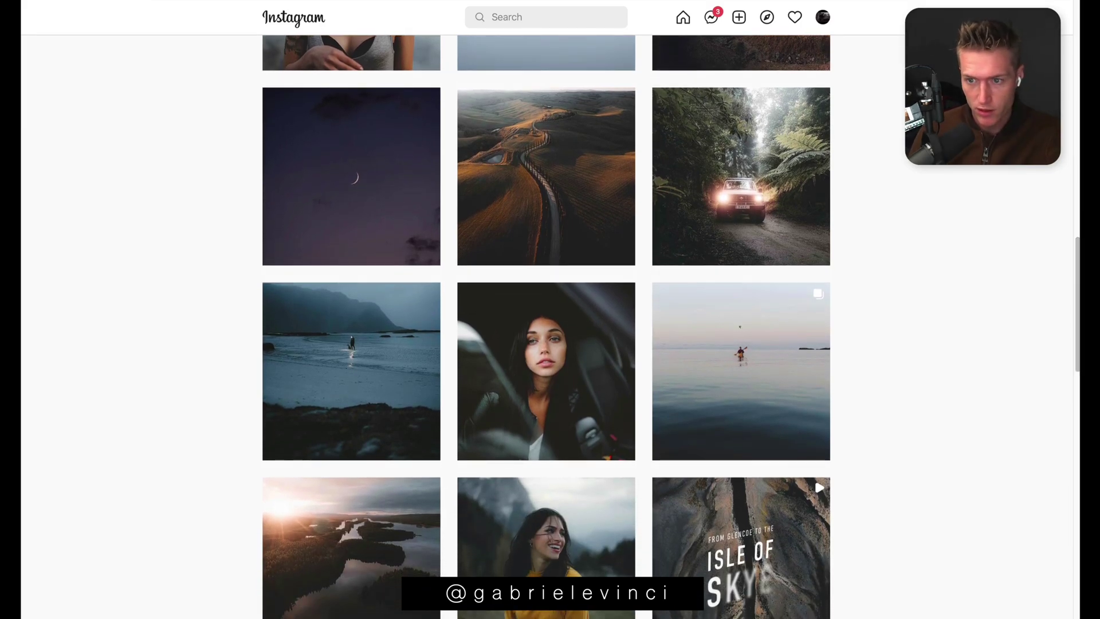
pyautogui.scroll(-8, 1081, 267)
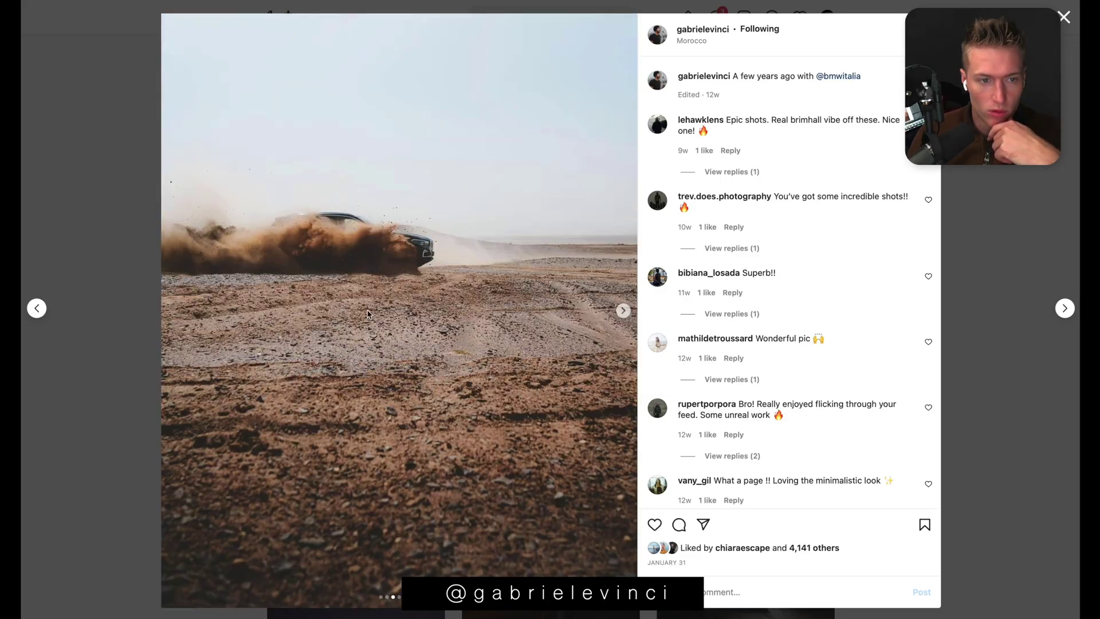
pyautogui.click(175, 311)
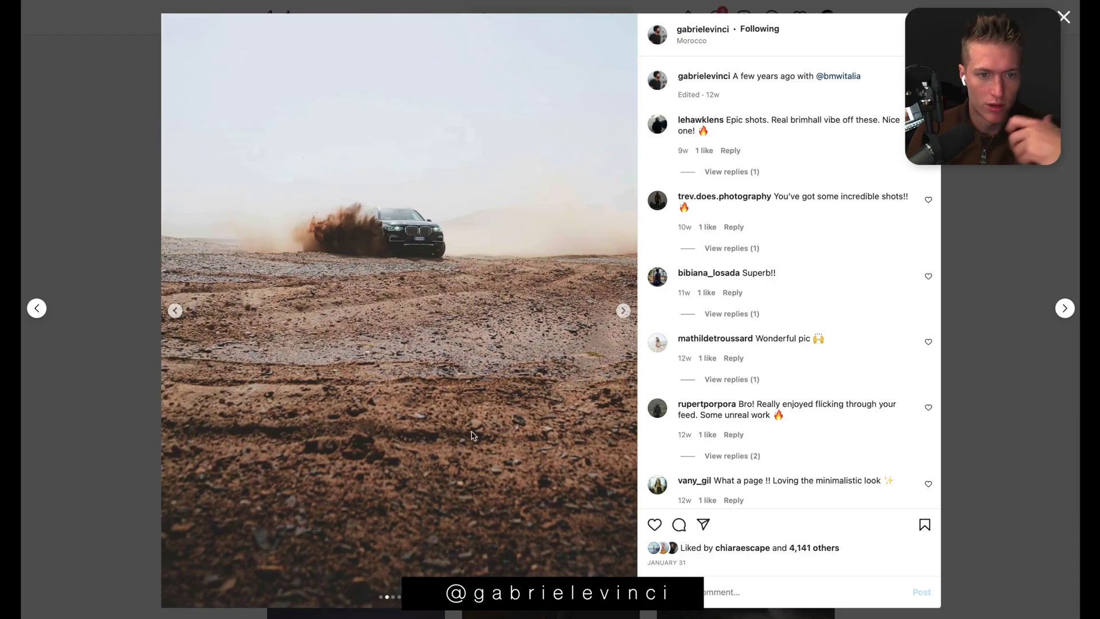
pyautogui.click(176, 310)
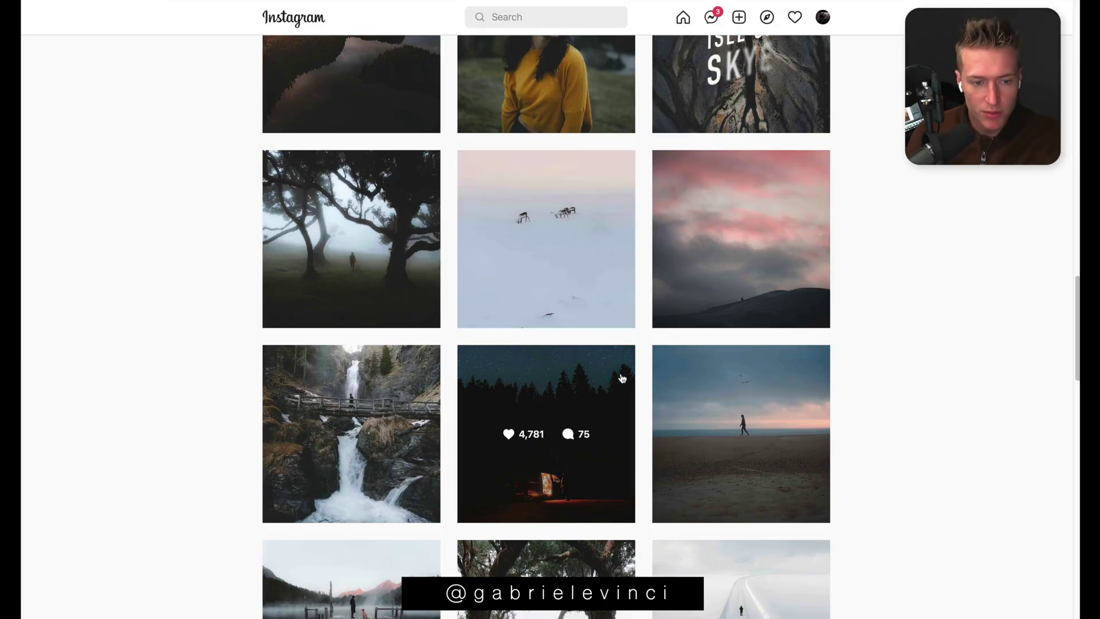
pyautogui.scroll(-1, 622, 378)
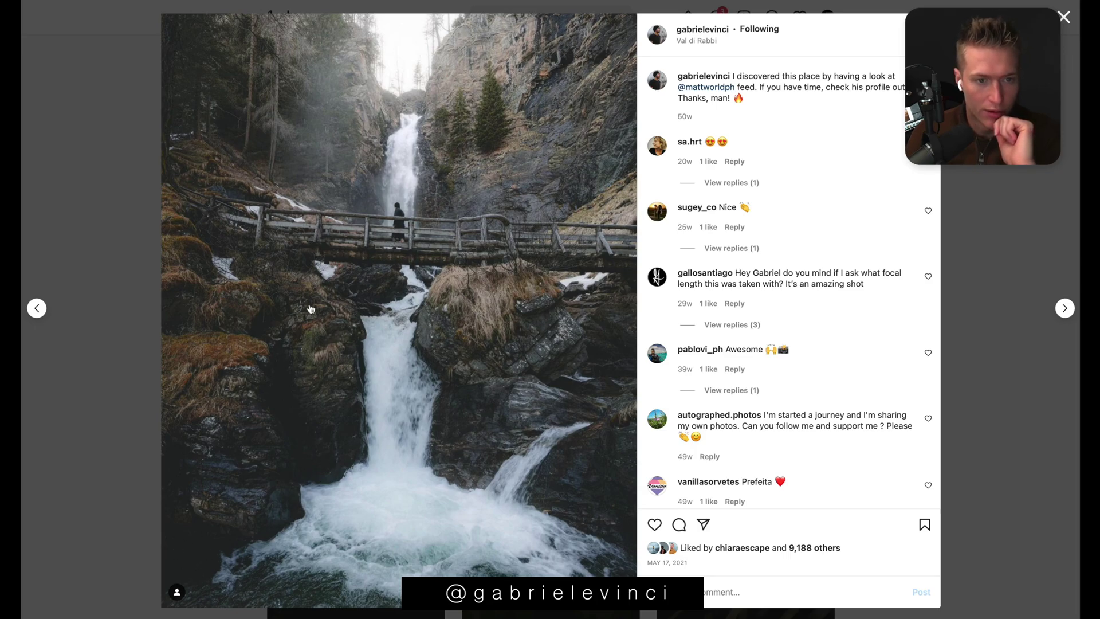
pyautogui.press('Escape')
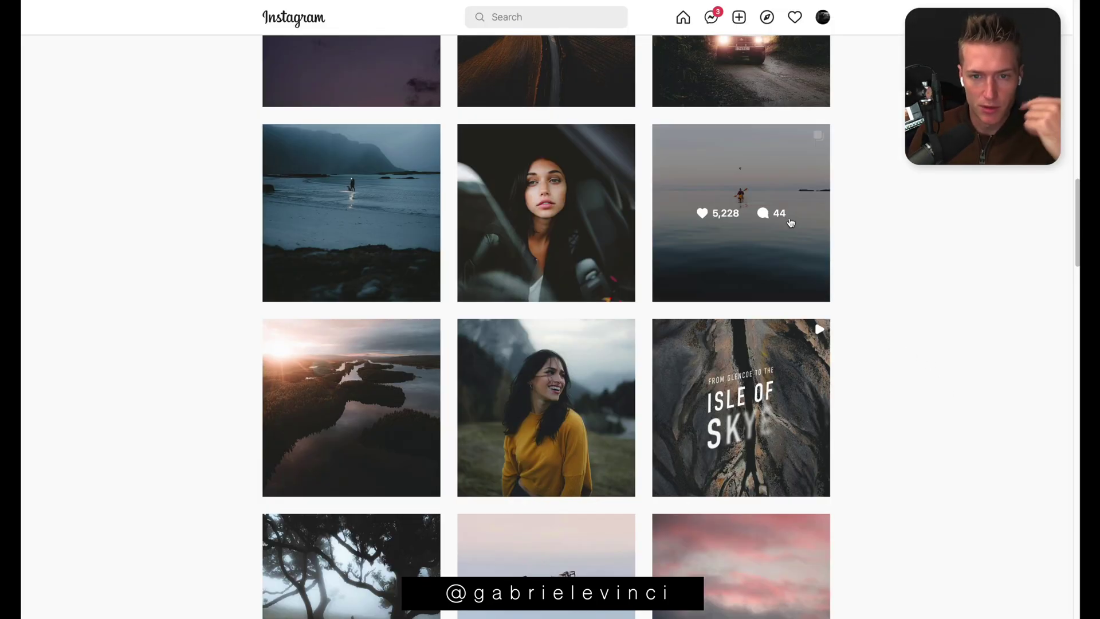
pyautogui.click(791, 222)
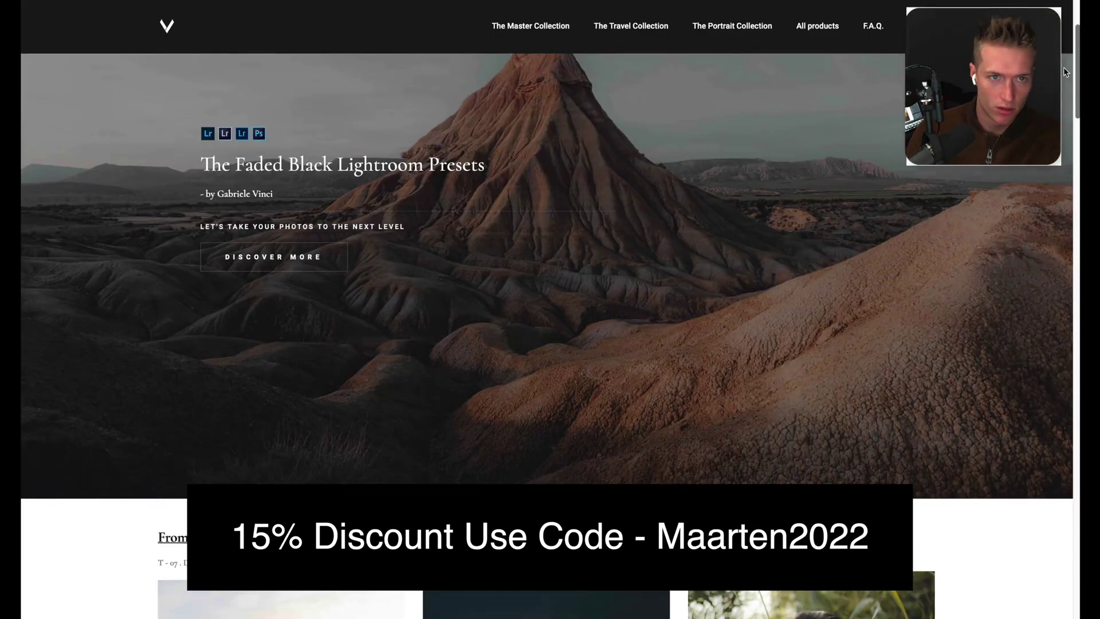
# Step: Scroll through the Faded Black Lightroom Presets page
pyautogui.scroll(-12, 1058, 186)
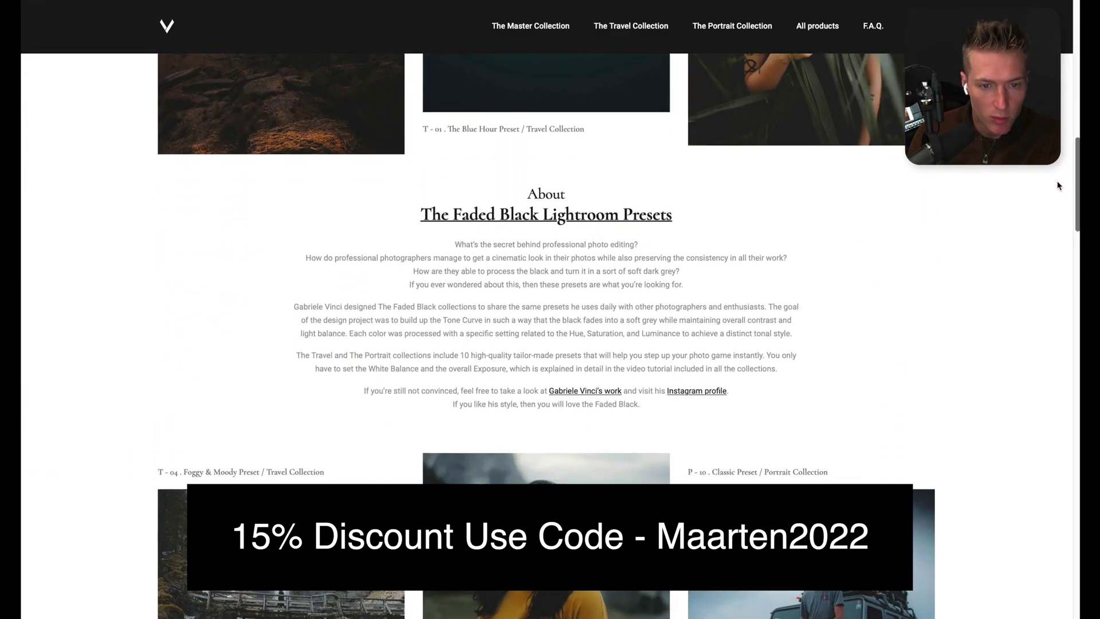
pyautogui.scroll(-10, 1061, 290)
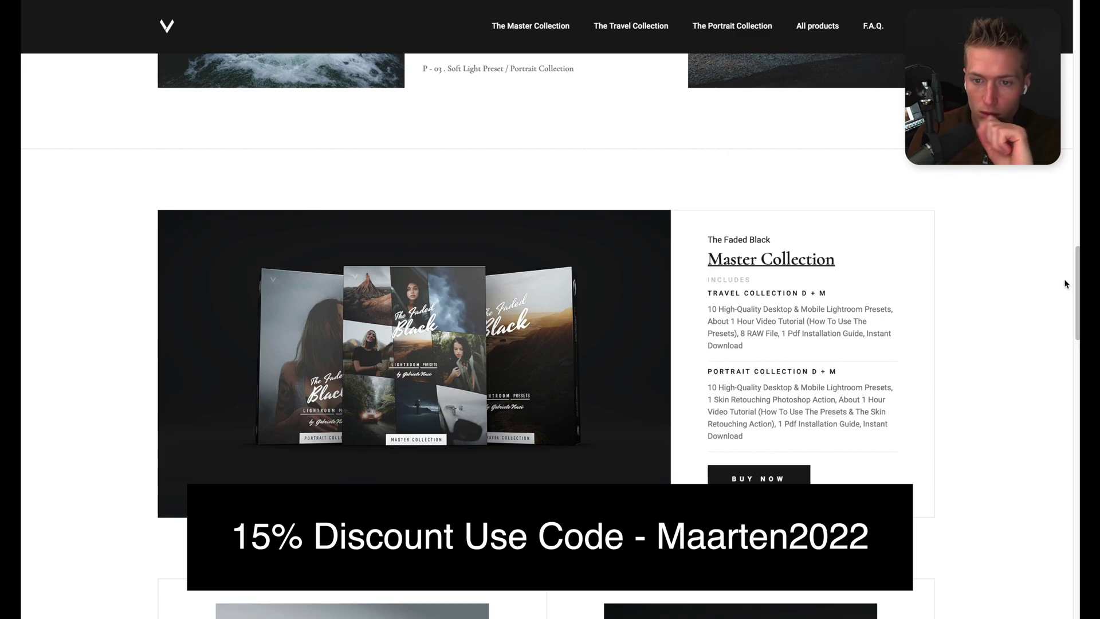
pyautogui.scroll(-6, 1075, 277)
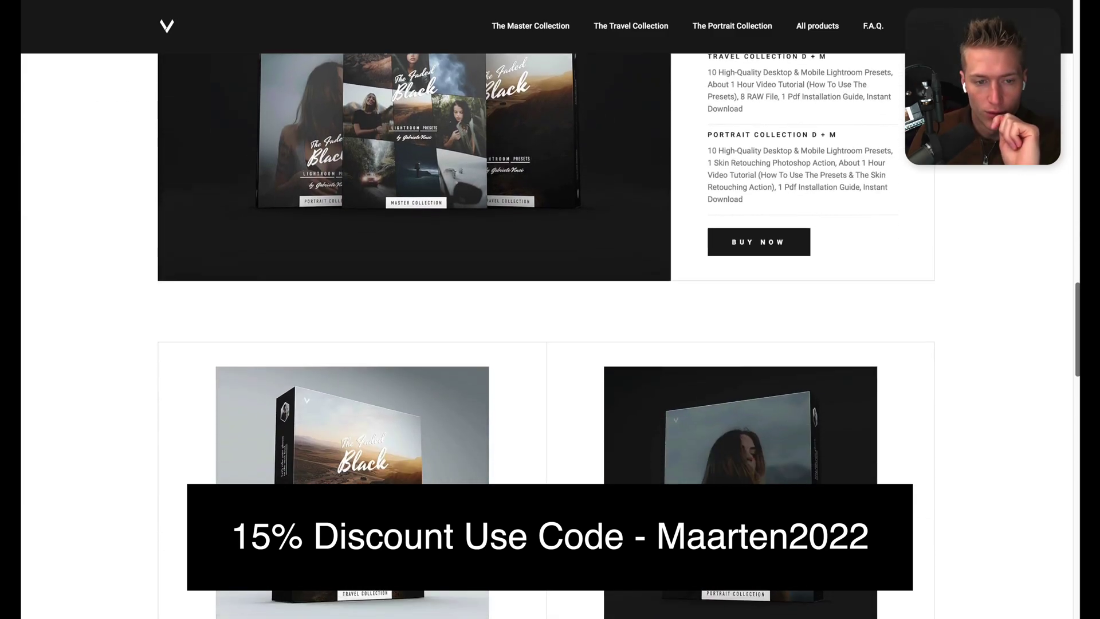
pyautogui.scroll(-3, 1068, 289)
pyautogui.scroll(12, 1068, 290)
pyautogui.scroll(-8, 1068, 289)
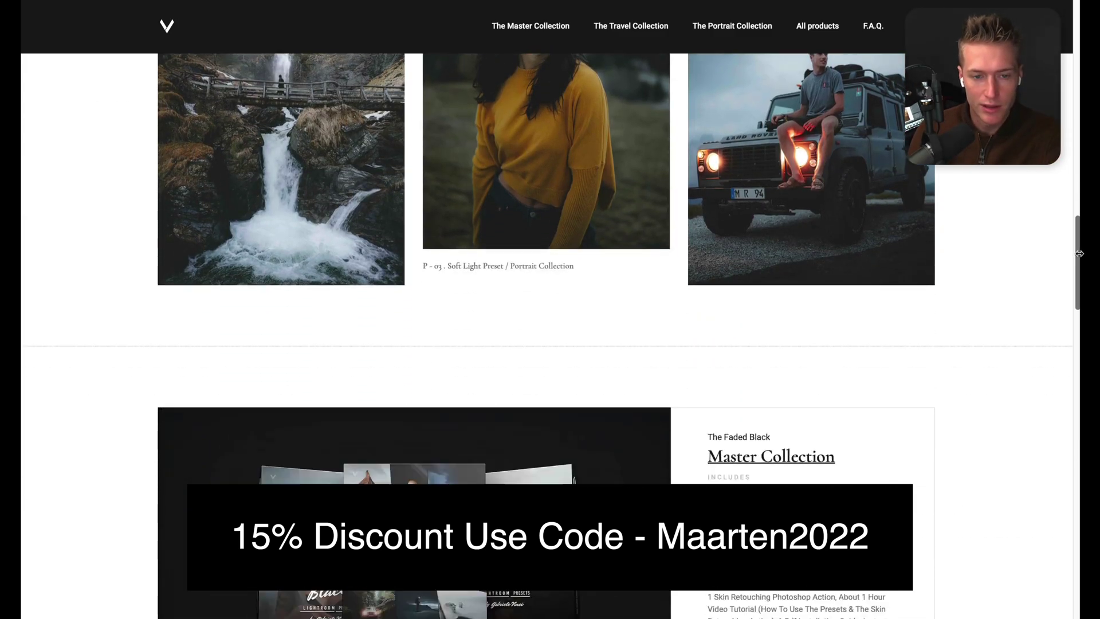
pyautogui.scroll(-5, 1069, 290)
pyautogui.scroll(12, 1038, 209)
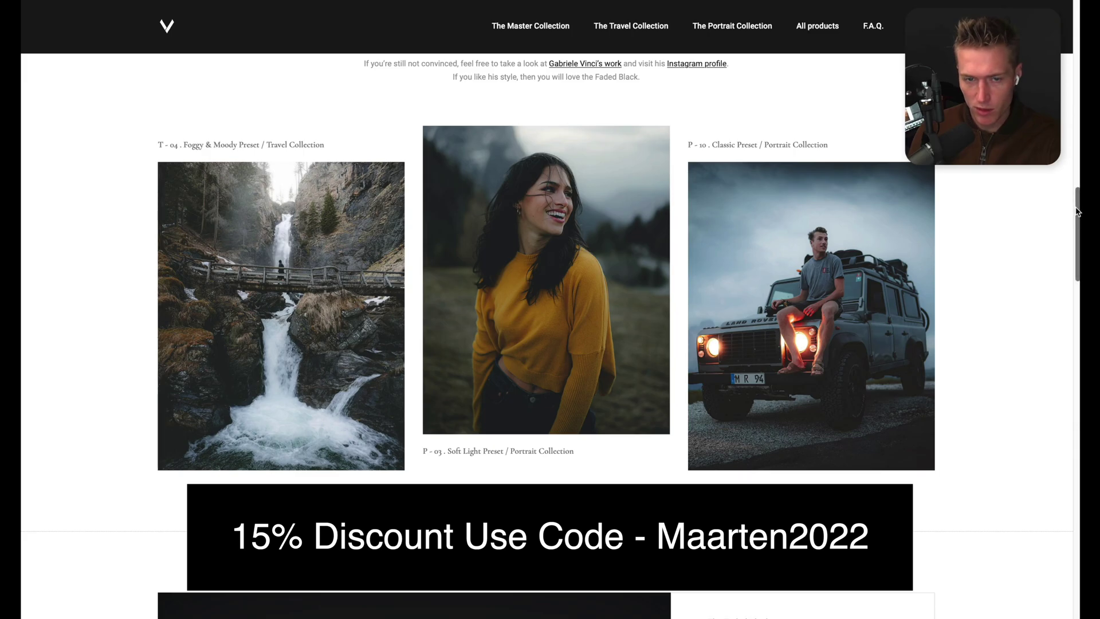
# Step: Go to the Faded Black Video LUTs for LOG profiles page and scroll to its top
pyautogui.moveTo(1074, 211); pyautogui.dragTo(1063, 94)
pyautogui.scroll(-4, 1039, 205)
pyautogui.scroll(-5, 1039, 205)
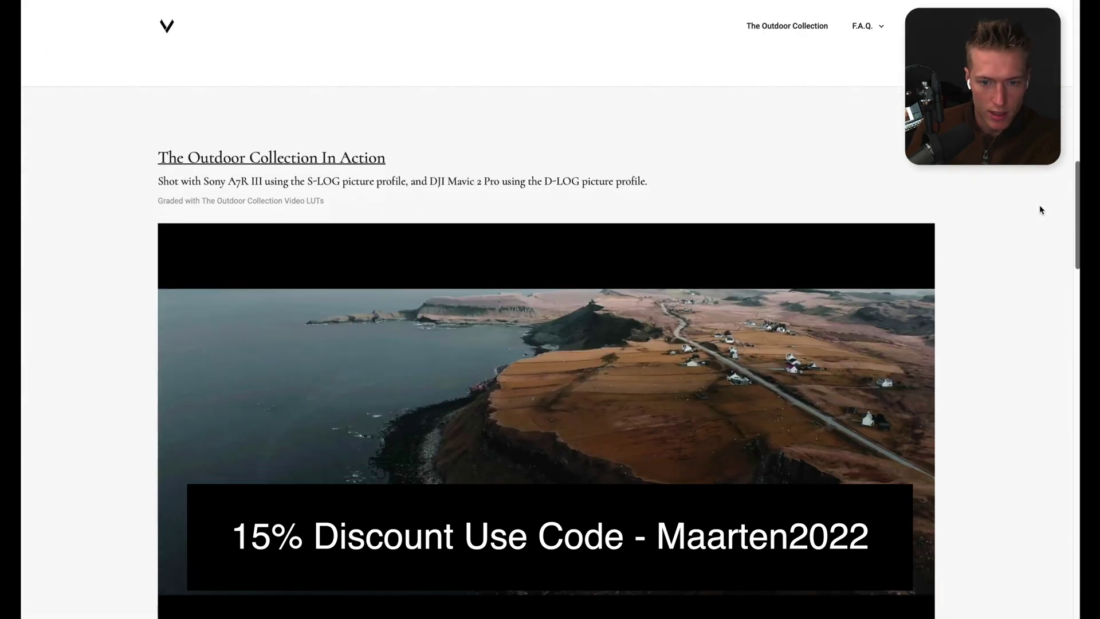
pyautogui.scroll(5, 1039, 205)
pyautogui.scroll(5, 1039, 205)
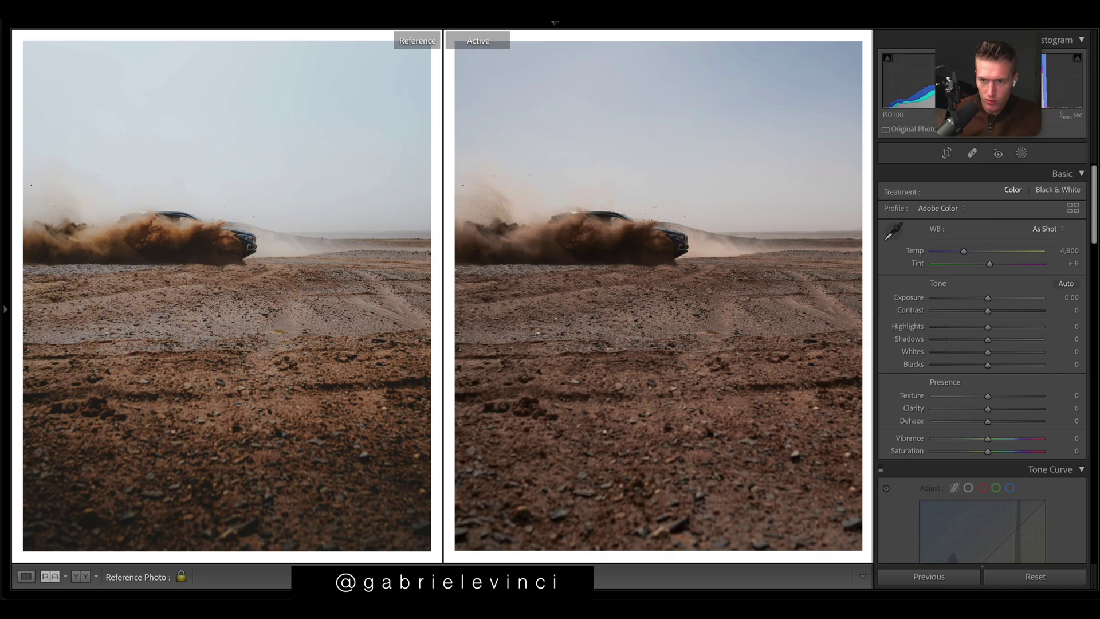
# Step: Cool the white balance to Temp 4,654 and lower Contrast to -56
pyautogui.moveTo(963, 251); pyautogui.dragTo(961, 255)
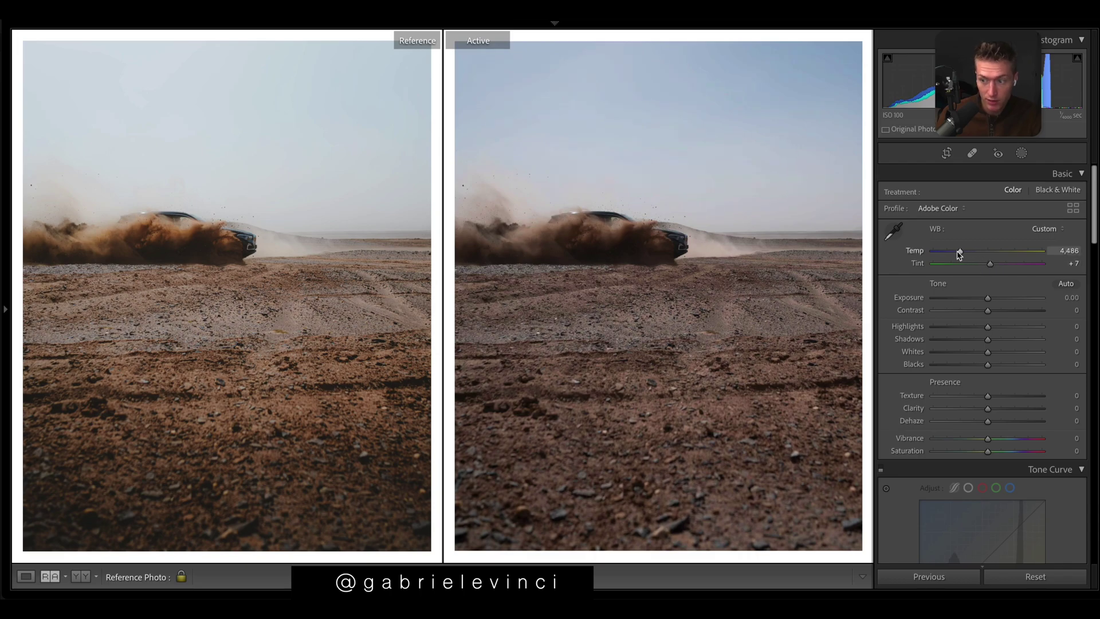
pyautogui.moveTo(960, 255); pyautogui.dragTo(961, 255)
pyautogui.scroll(-3, 965, 467)
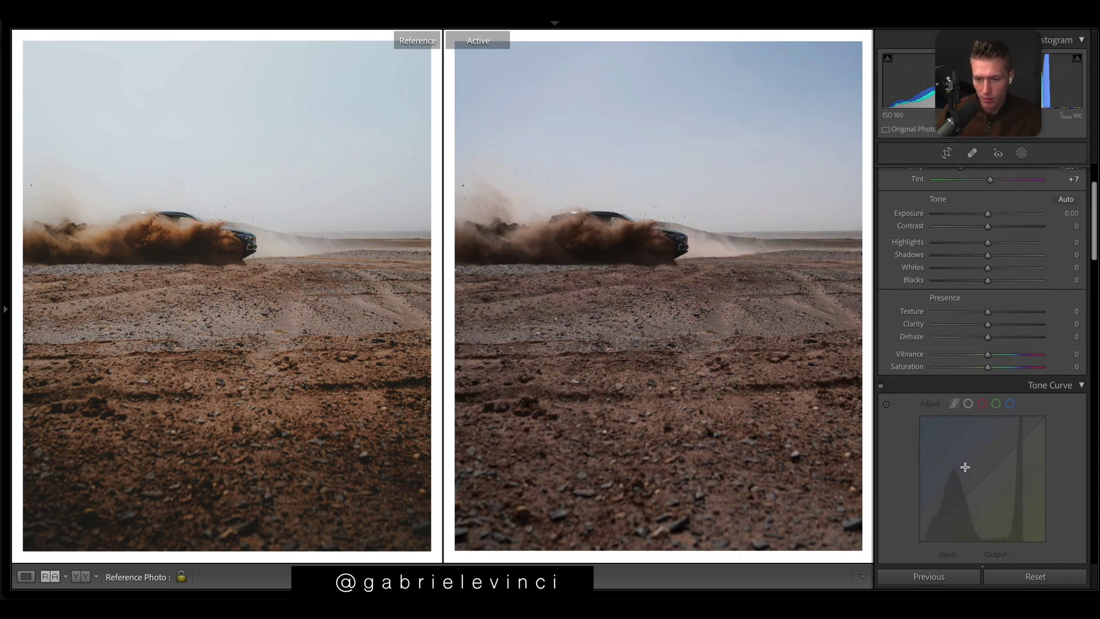
pyautogui.scroll(3, 965, 466)
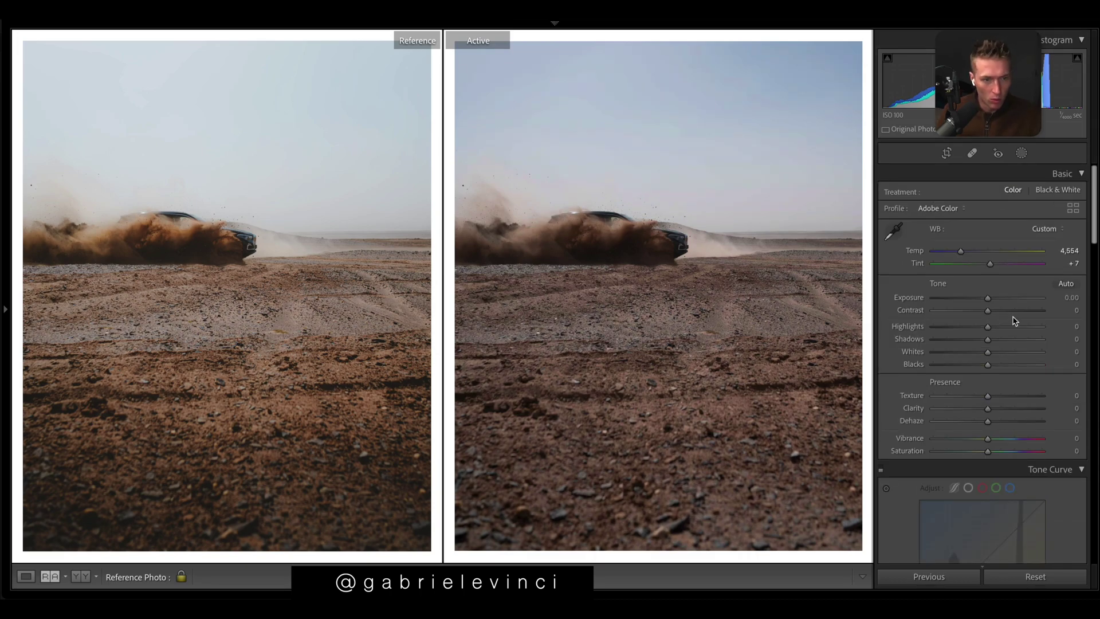
pyautogui.click(959, 311)
# Step: Lift the tone curve's black point for faded blacks on the RGB channel
pyautogui.click(881, 469)
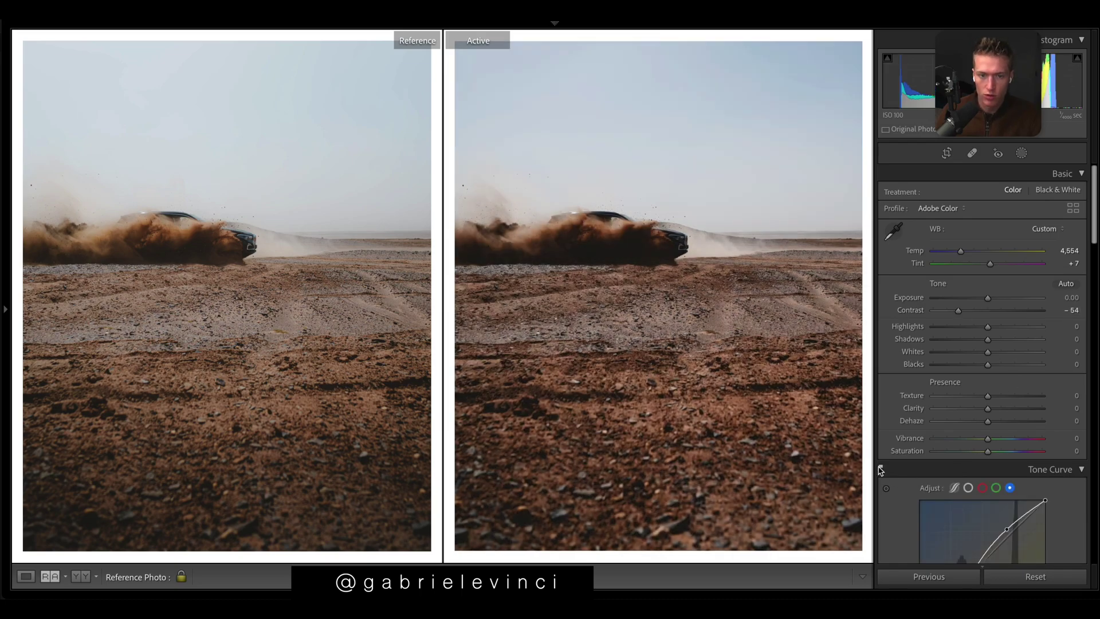
pyautogui.scroll(-1, 978, 381)
pyautogui.scroll(-1, 912, 398)
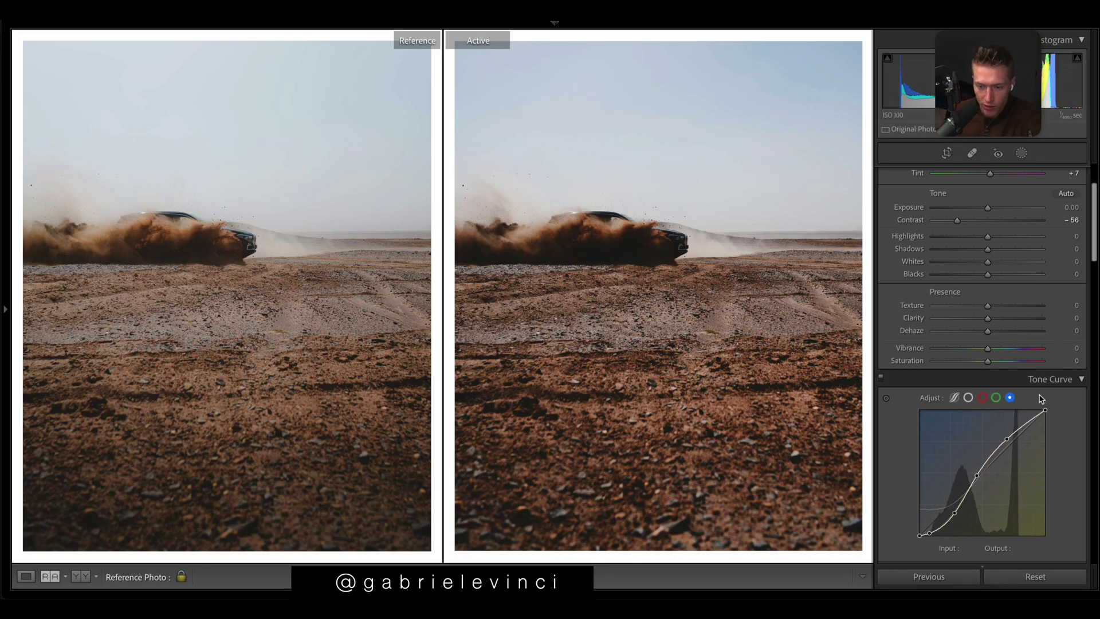
pyautogui.click(968, 398)
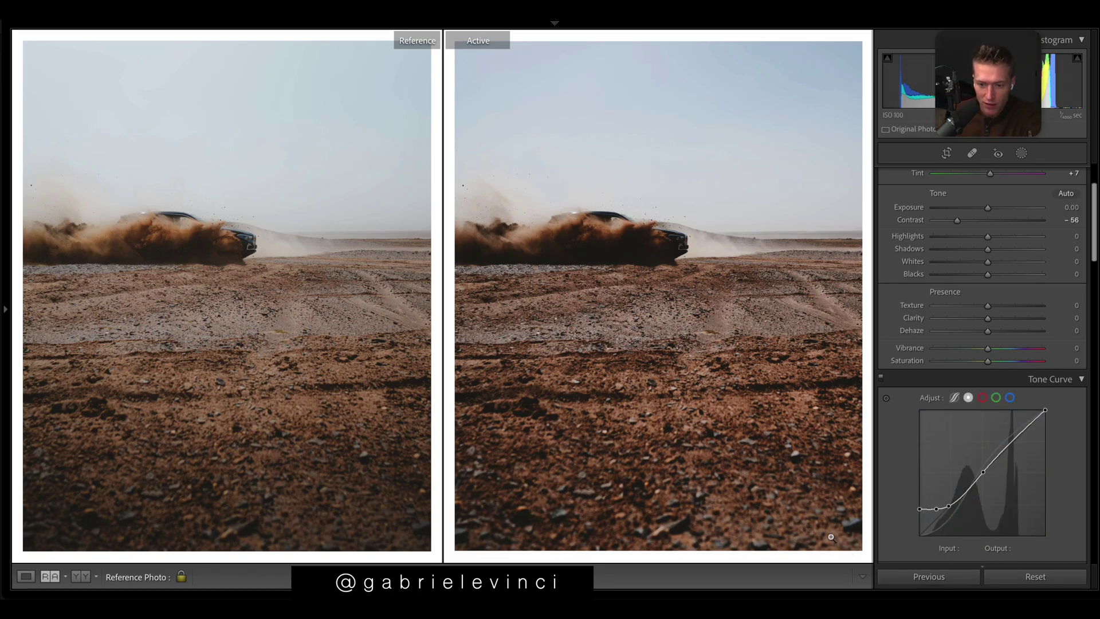
# Step: Set Exposure -0.30, Contrast -60, Highlights +80, Shadows +30, Whites -40 and Blacks +83
pyautogui.moveTo(957, 220); pyautogui.dragTo(950, 222)
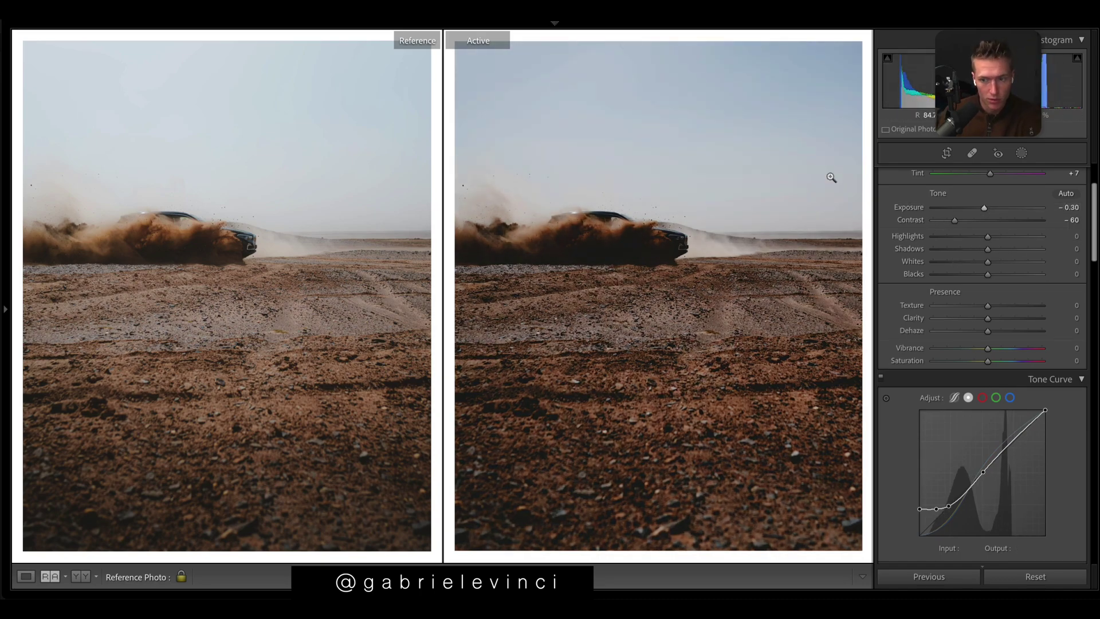
pyautogui.moveTo(988, 236); pyautogui.dragTo(1024, 237)
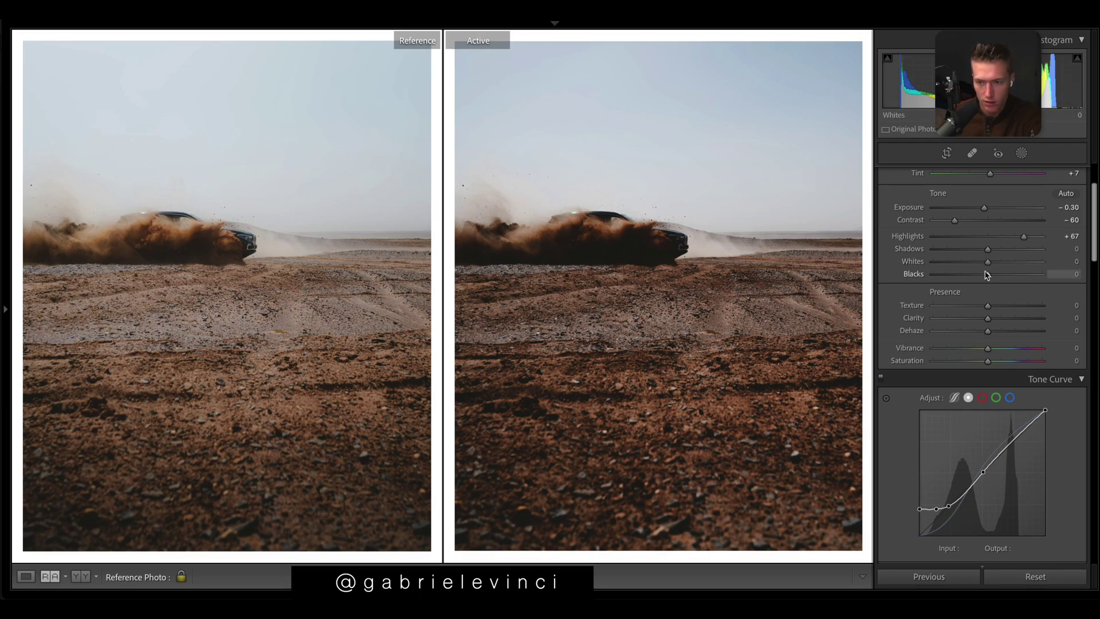
pyautogui.moveTo(1025, 236); pyautogui.dragTo(1029, 276)
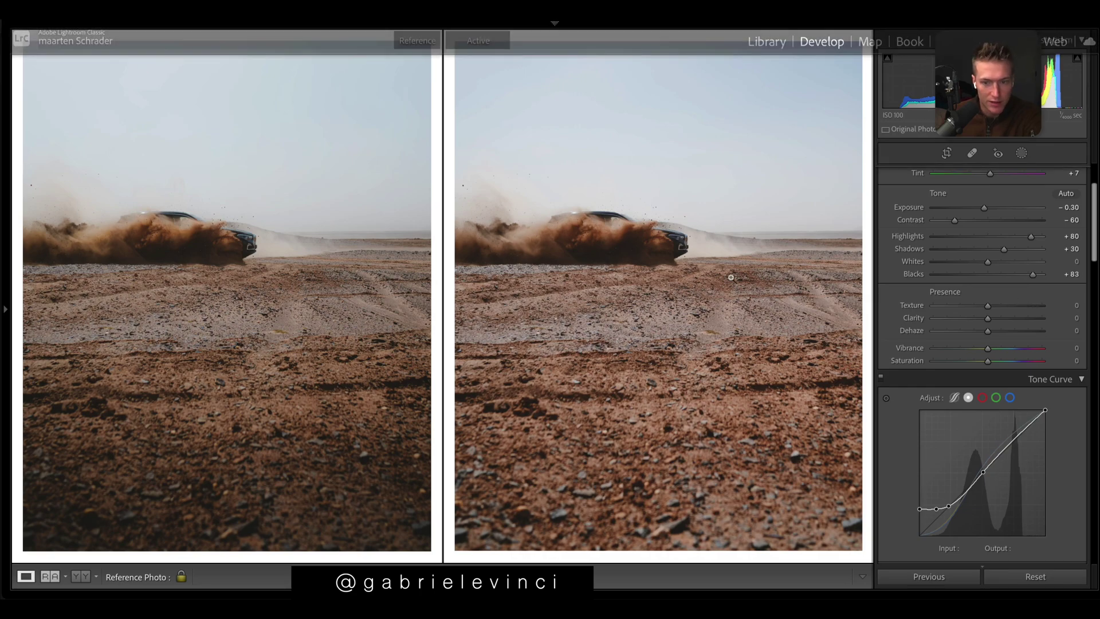
pyautogui.moveTo(953, 265)
pyautogui.mouseDown()
pyautogui.moveTo(930, 263)
pyautogui.moveTo(966, 268)
pyautogui.mouseUp()
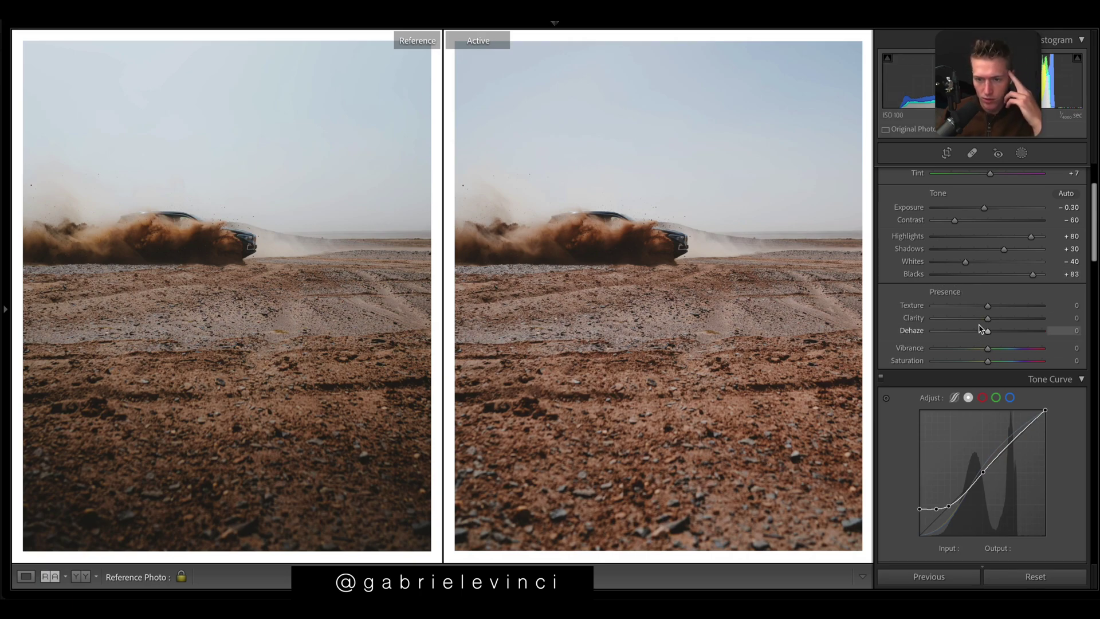
# Step: Lower Clarity, reduce Texture to about +43, enable lens profile corrections and set Sharpening Amount to 0
pyautogui.moveTo(988, 318); pyautogui.dragTo(972, 321)
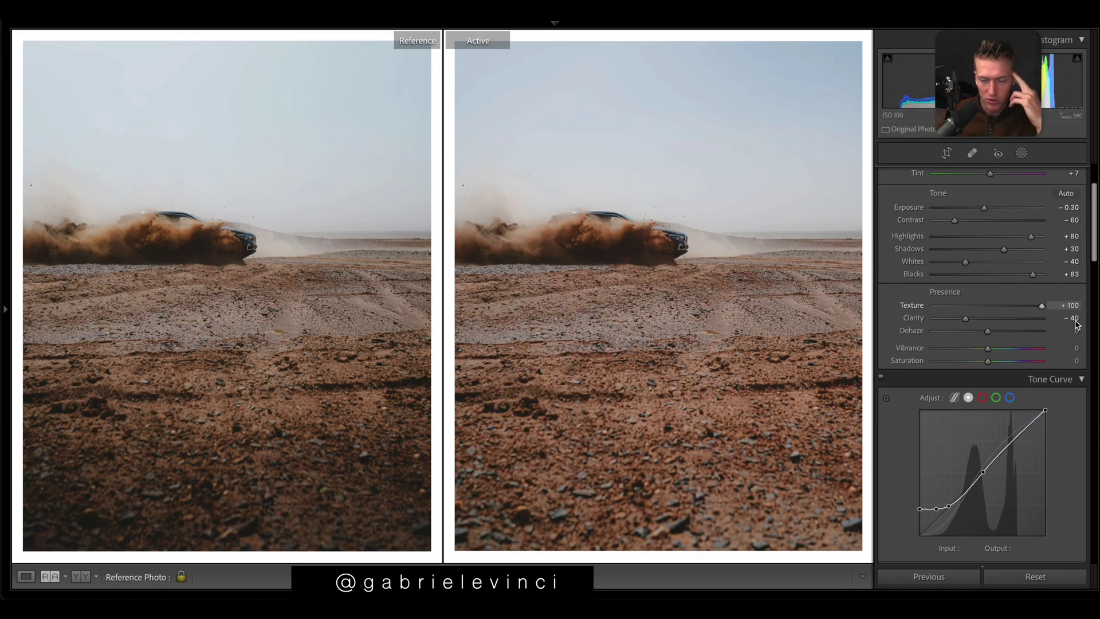
pyautogui.moveTo(1077, 324); pyautogui.dragTo(1010, 317)
pyautogui.scroll(-10, 1007, 317)
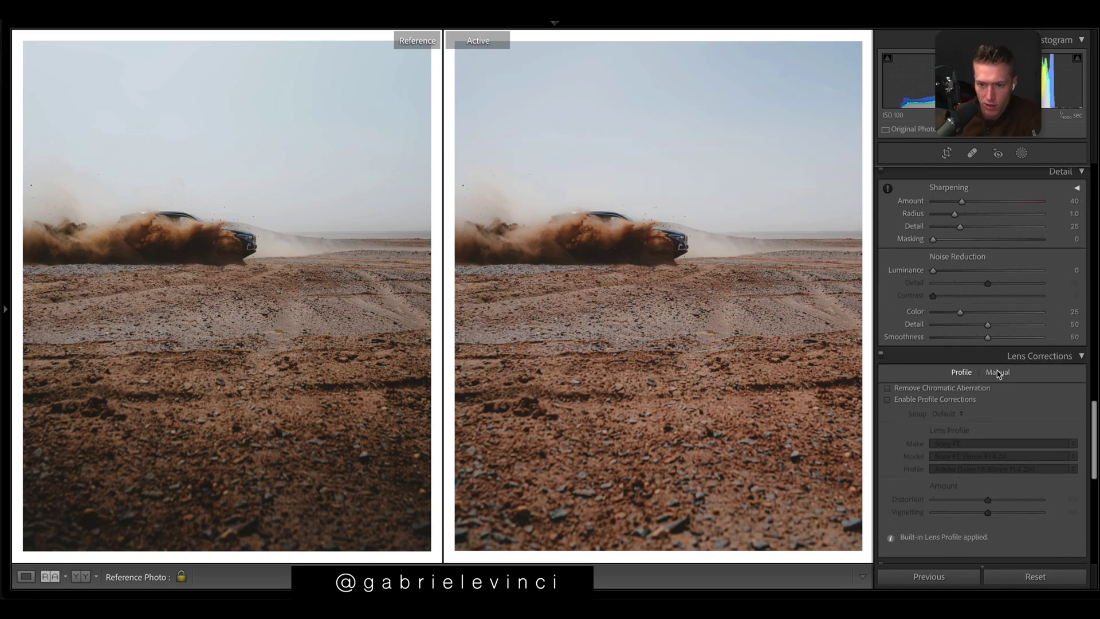
pyautogui.click(887, 399)
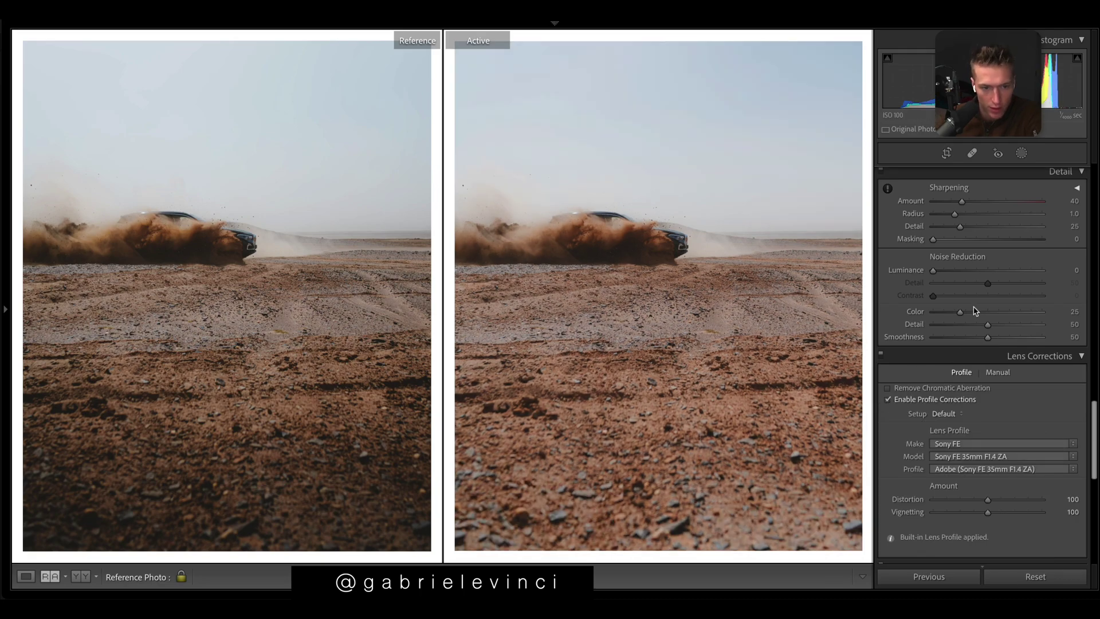
pyautogui.moveTo(961, 201); pyautogui.dragTo(779, 209)
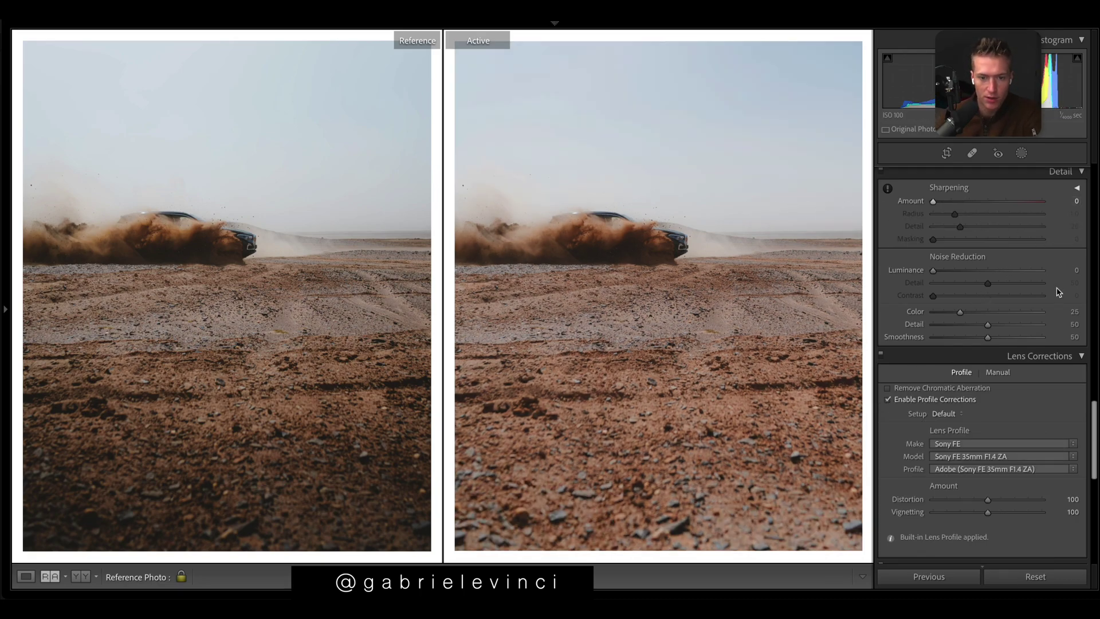
pyautogui.scroll(10, 1094, 409)
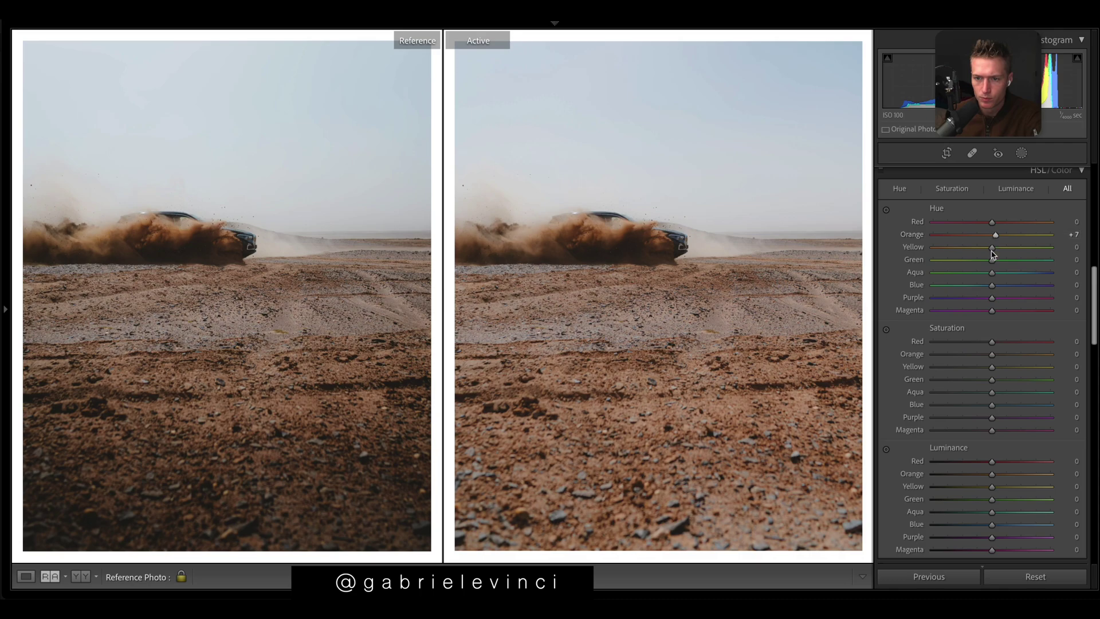
# Step: Set HSL hues Red +30, Orange +7, Yellow +27, Blue -10, Purple -28; saturation Orange -12, Yellow +35
pyautogui.moveTo(992, 247); pyautogui.dragTo(995, 251)
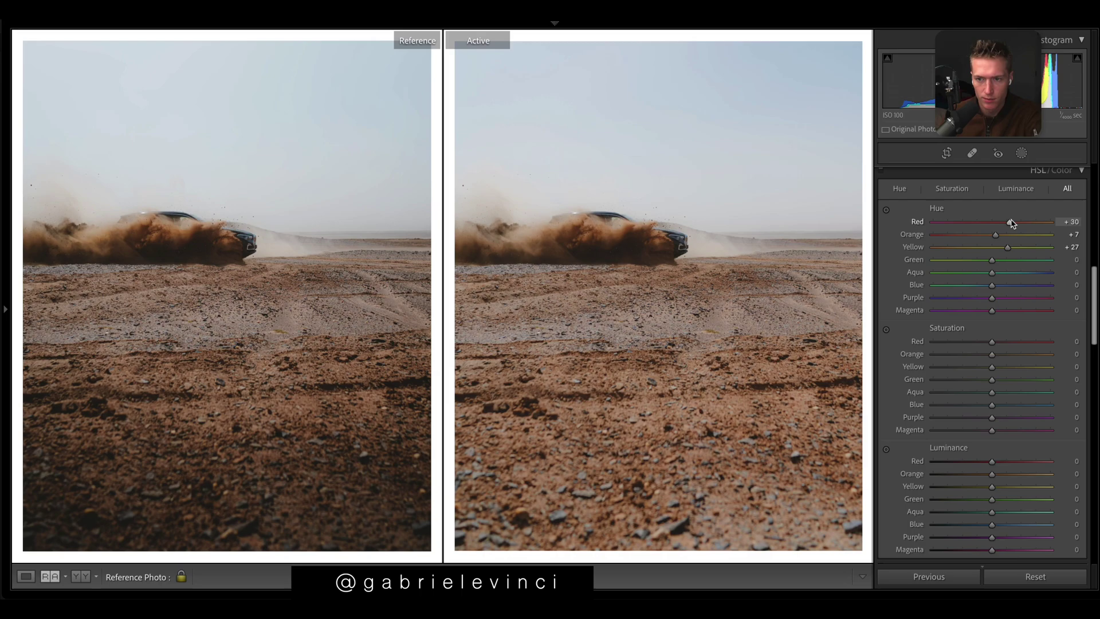
pyautogui.moveTo(978, 285); pyautogui.dragTo(992, 308)
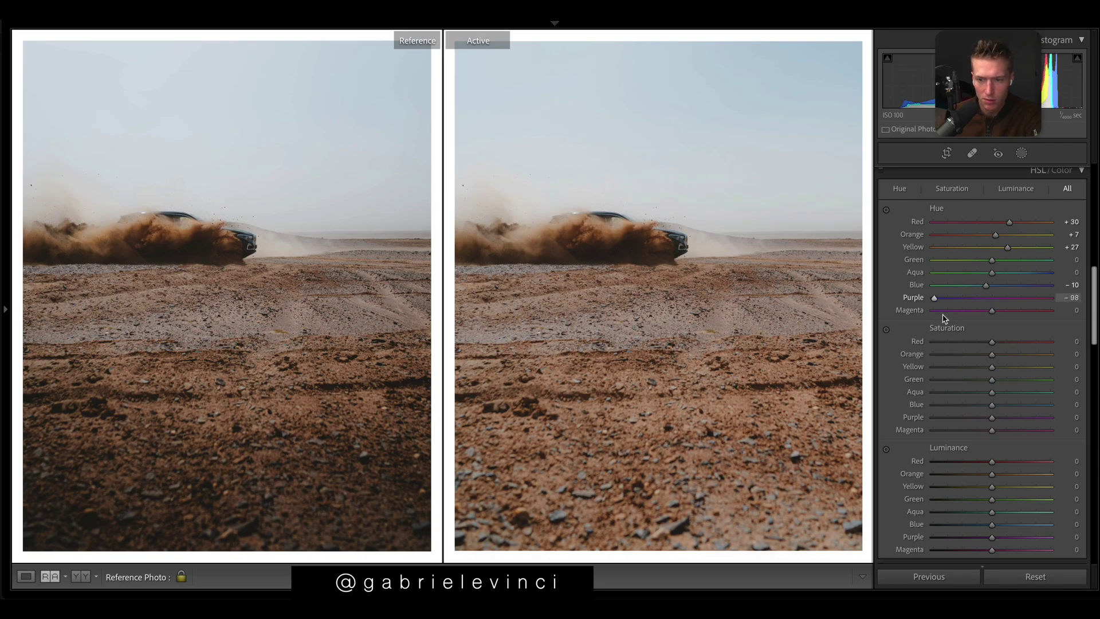
pyautogui.moveTo(974, 304); pyautogui.dragTo(977, 305)
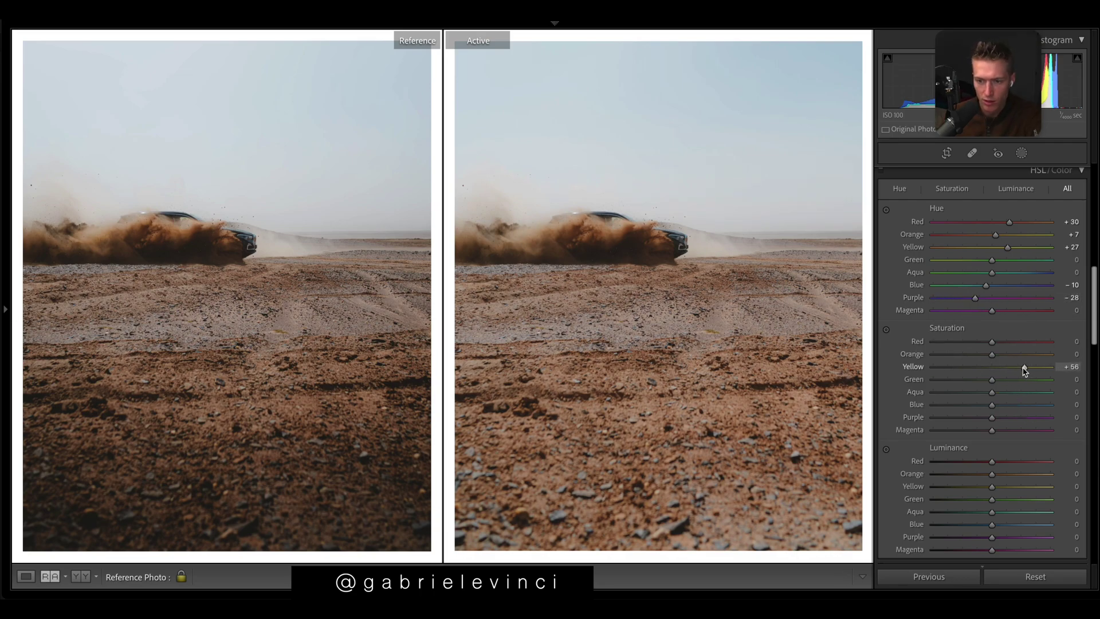
pyautogui.moveTo(1014, 371); pyautogui.dragTo(1012, 368)
pyautogui.moveTo(992, 355); pyautogui.dragTo(967, 356)
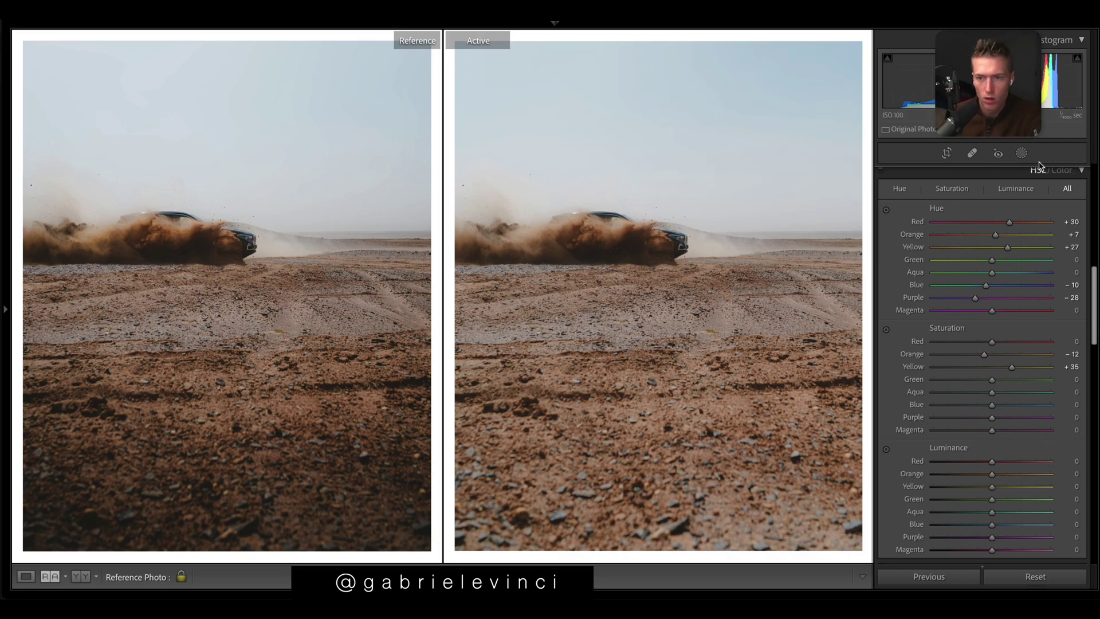
# Step: On the sky's linear gradient mask, set Exposure to +0.29 and Dehaze to -47
pyautogui.click(1022, 153)
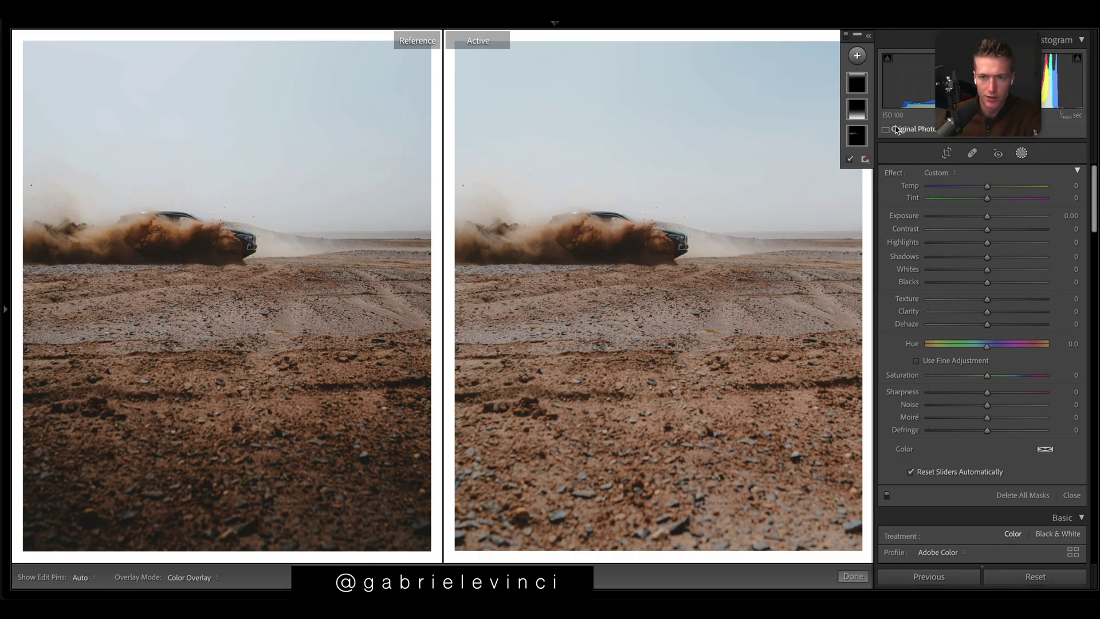
pyautogui.click(858, 110)
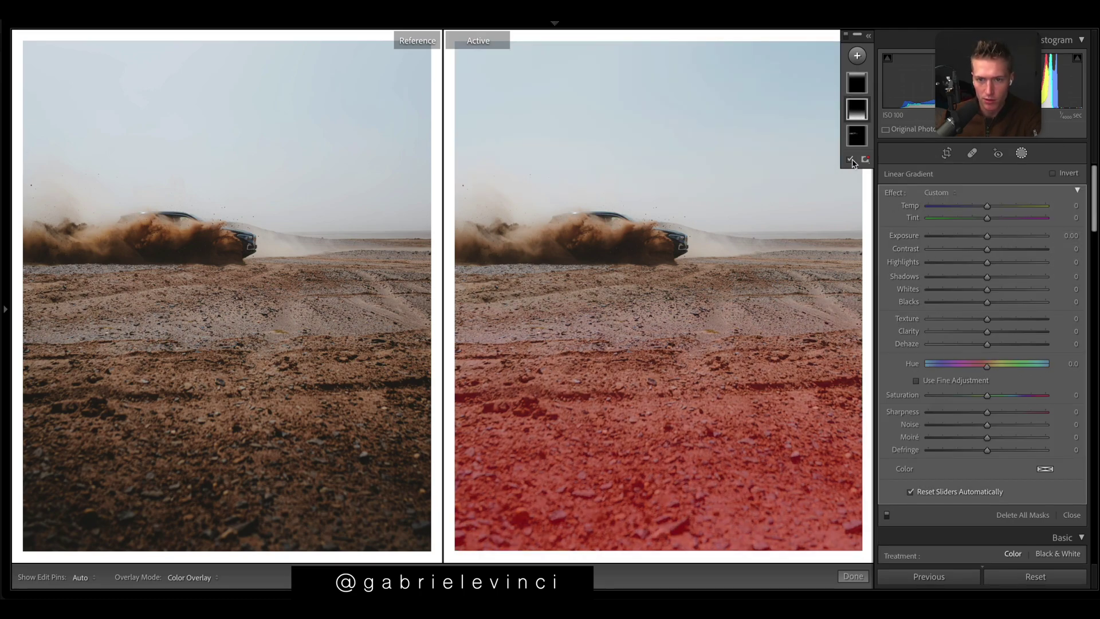
pyautogui.moveTo(986, 235); pyautogui.dragTo(967, 242)
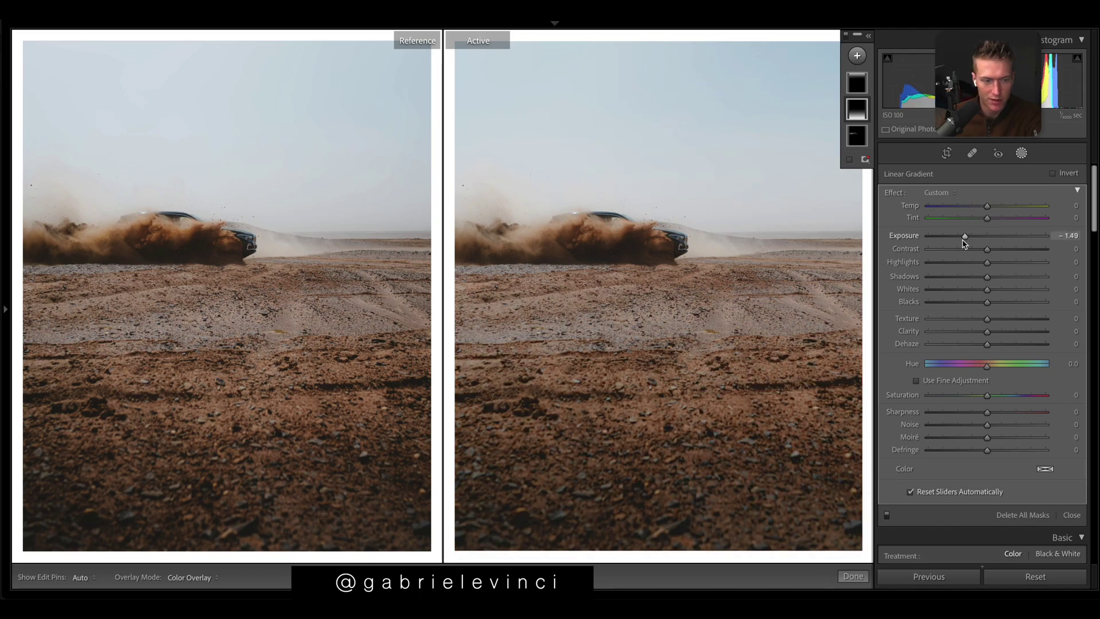
pyautogui.doubleClick(965, 236)
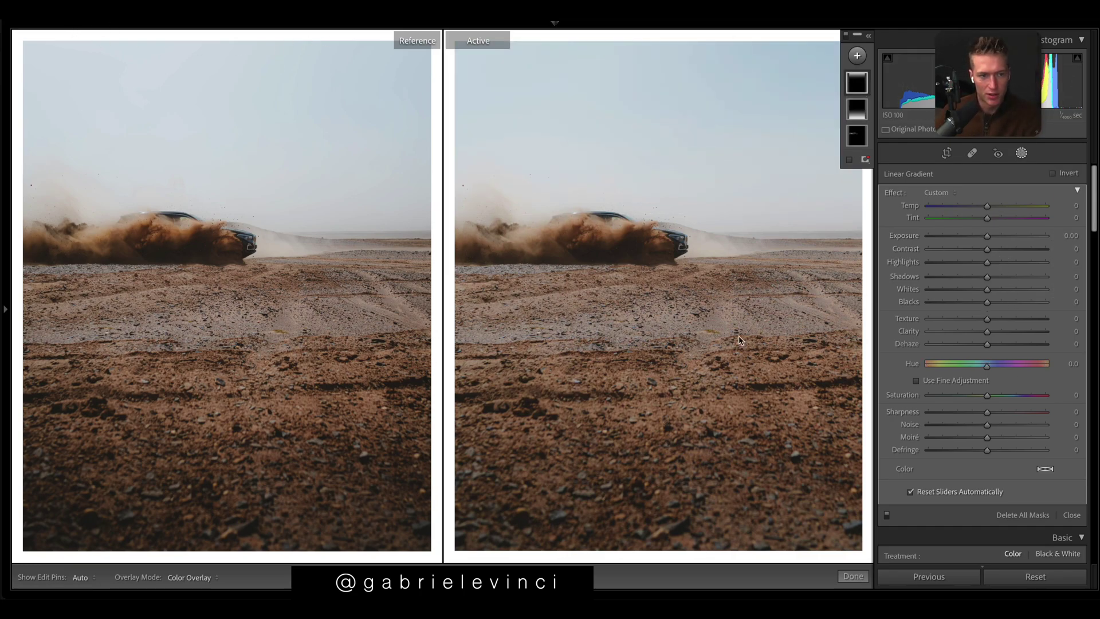
pyautogui.moveTo(989, 242)
pyautogui.mouseDown()
pyautogui.moveTo(1077, 243)
pyautogui.moveTo(981, 238)
pyautogui.moveTo(1004, 239)
pyautogui.moveTo(991, 238)
pyautogui.mouseUp()
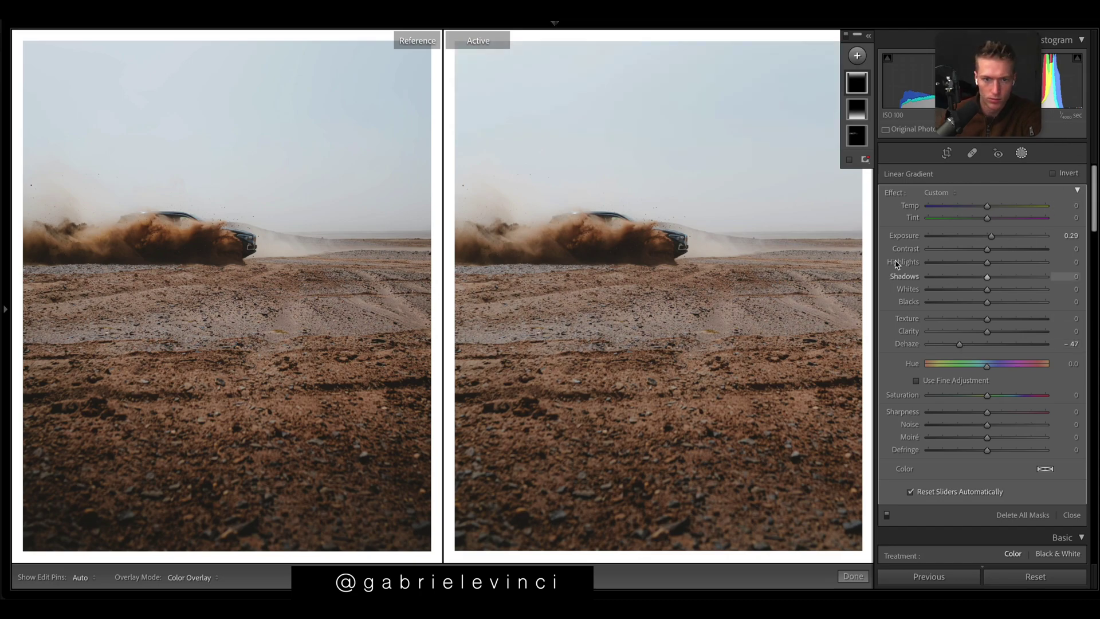
# Step: Set HSL saturation to Blue +6 and Red +5
pyautogui.scroll(-10, 977, 406)
pyautogui.scroll(-1, 1071, 303)
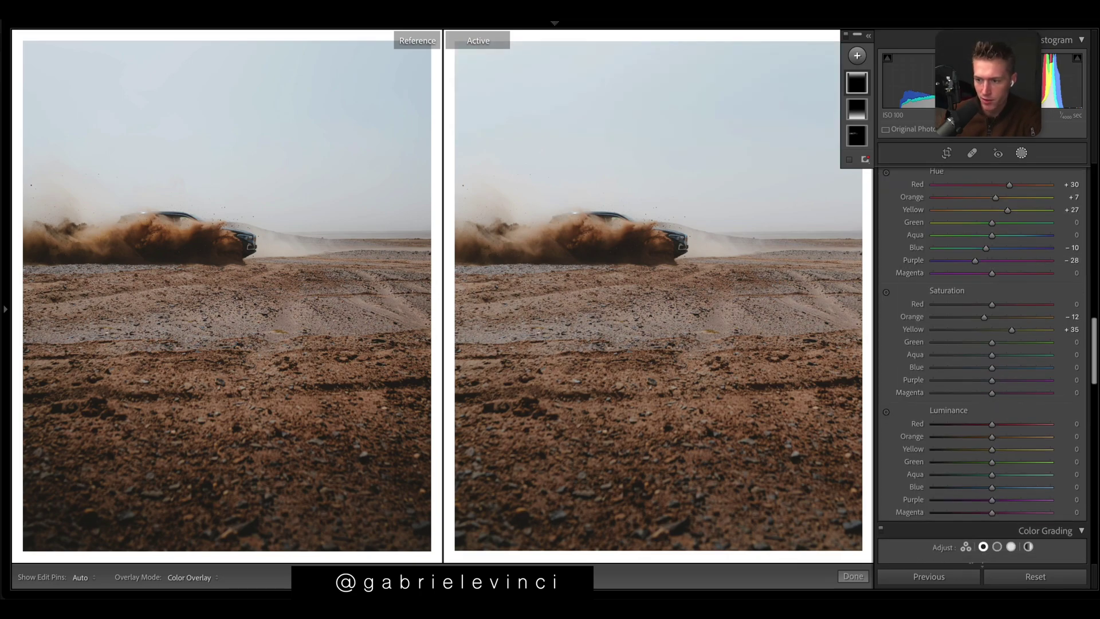
pyautogui.moveTo(997, 368)
pyautogui.mouseDown()
pyautogui.moveTo(1050, 367)
pyautogui.moveTo(989, 368)
pyautogui.mouseUp()
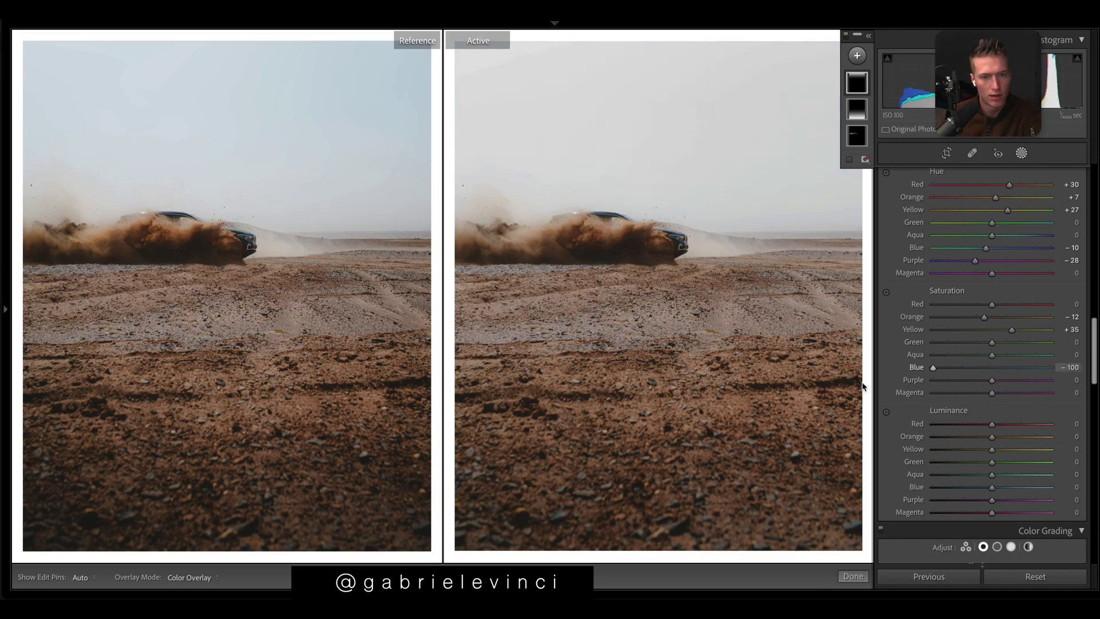
pyautogui.moveTo(929, 381); pyautogui.dragTo(993, 373)
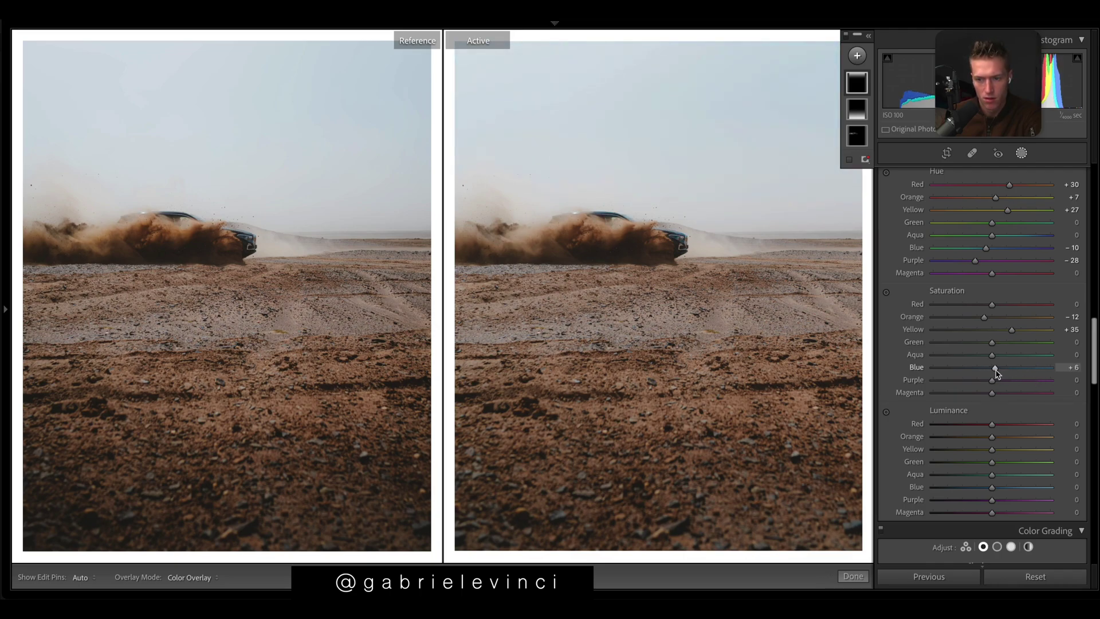
pyautogui.click(996, 306)
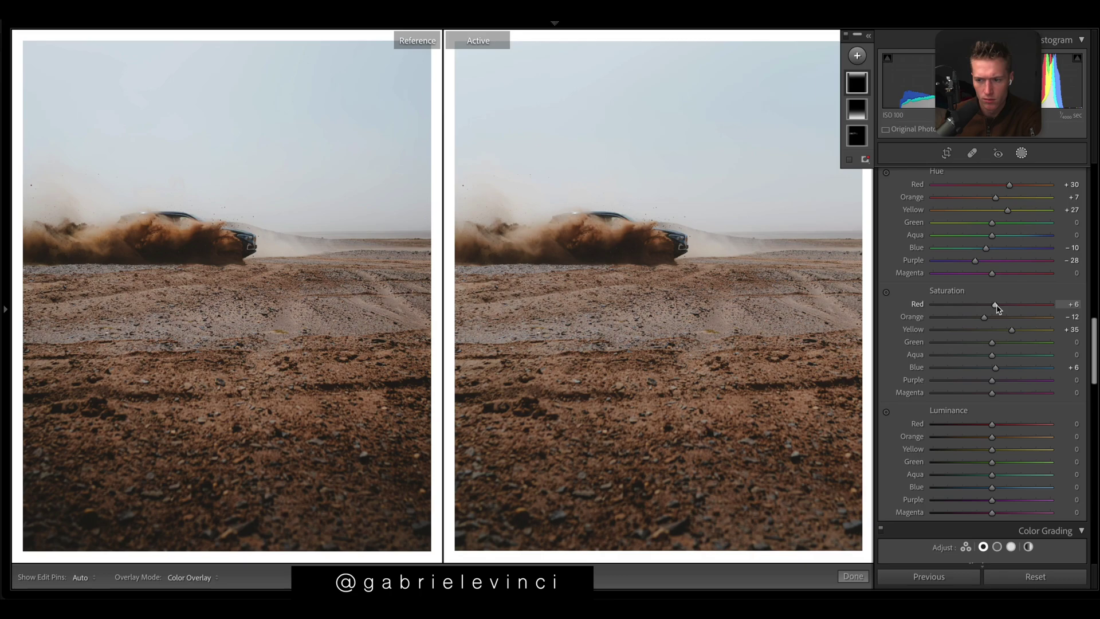
# Step: Set luminance Yellow +21, Orange +6, Red -9, and deepen the blue sky luminance
pyautogui.moveTo(990, 450); pyautogui.dragTo(877, 451)
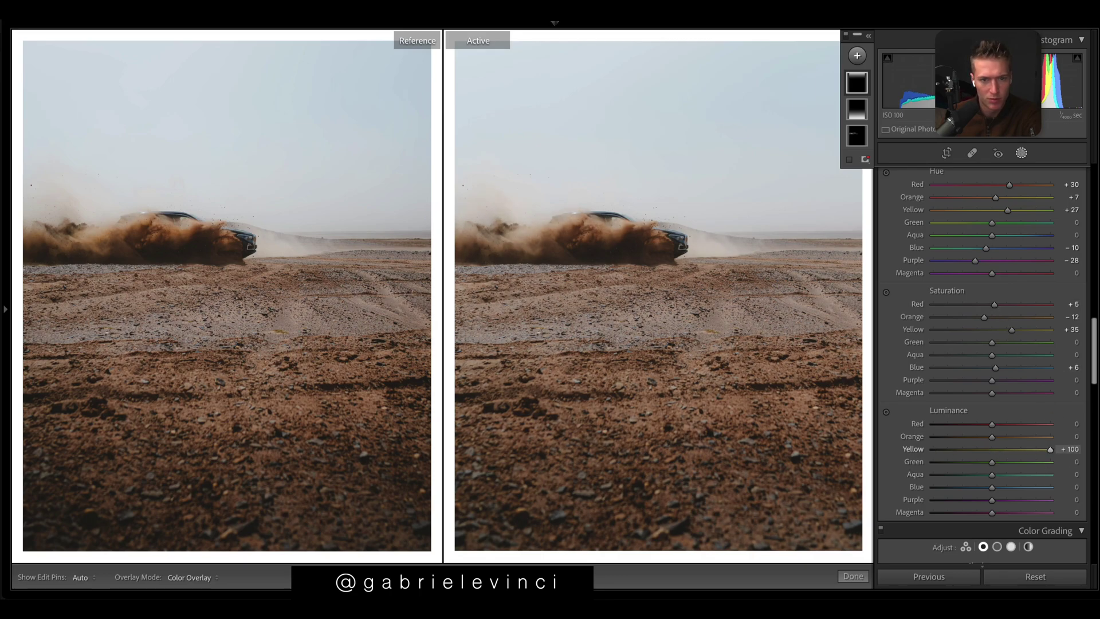
pyautogui.moveTo(671, 434); pyautogui.dragTo(1051, 449)
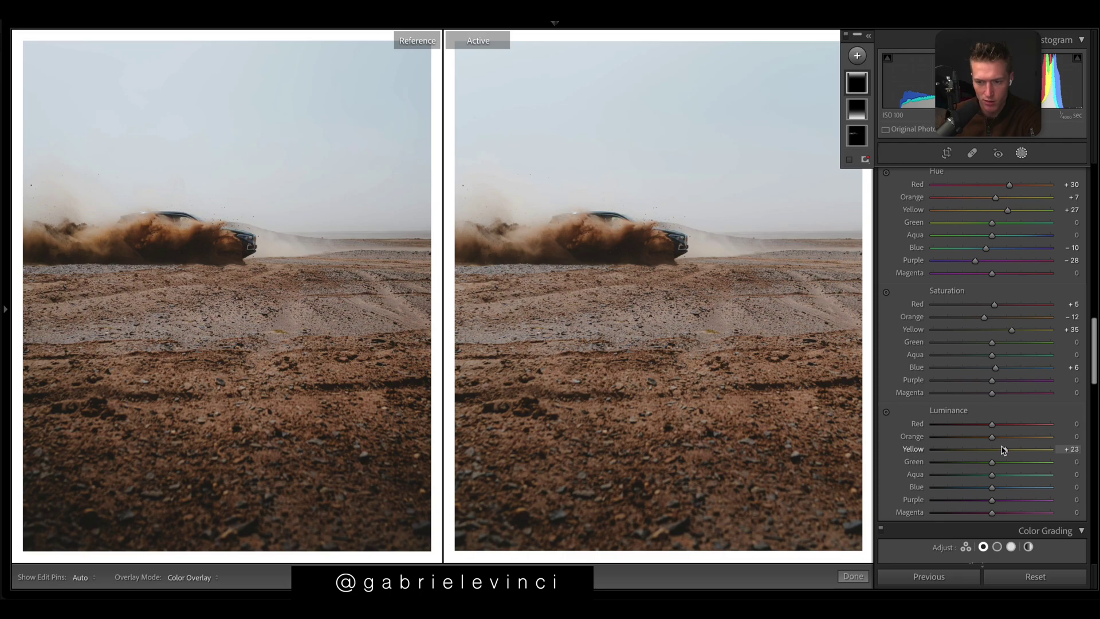
pyautogui.moveTo(1002, 450); pyautogui.dragTo(877, 422)
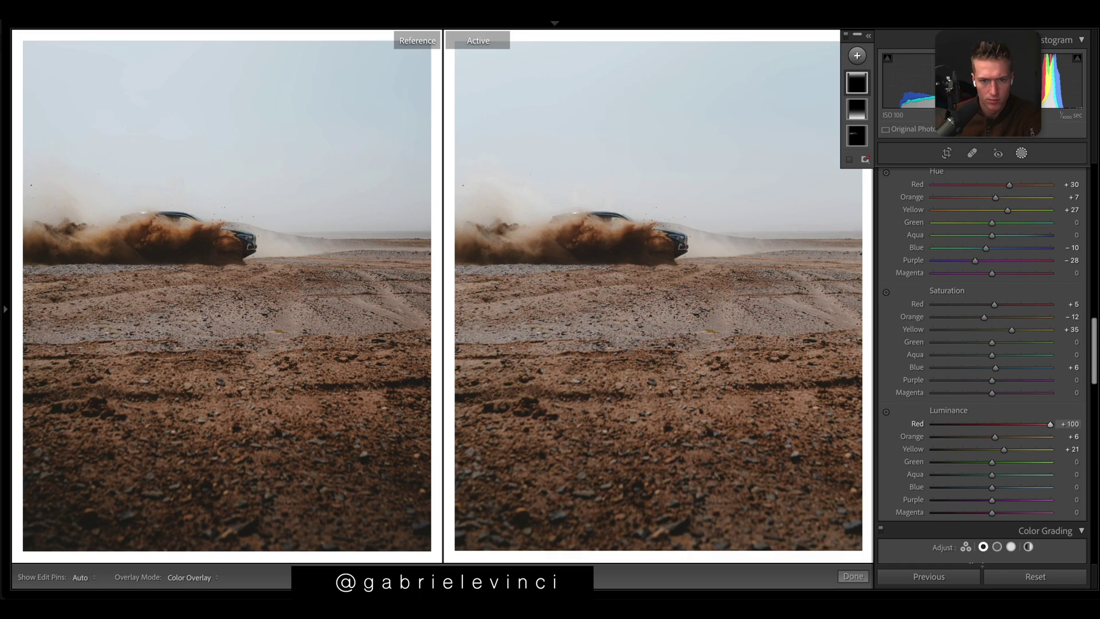
pyautogui.moveTo(1050, 424); pyautogui.dragTo(986, 424)
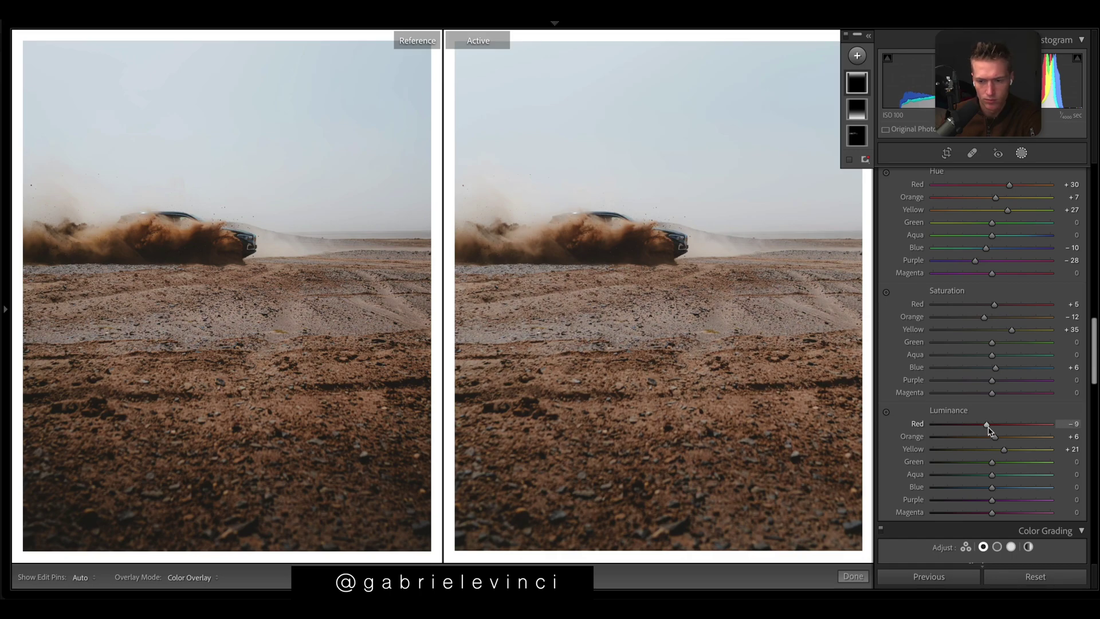
pyautogui.moveTo(991, 487); pyautogui.dragTo(1095, 487)
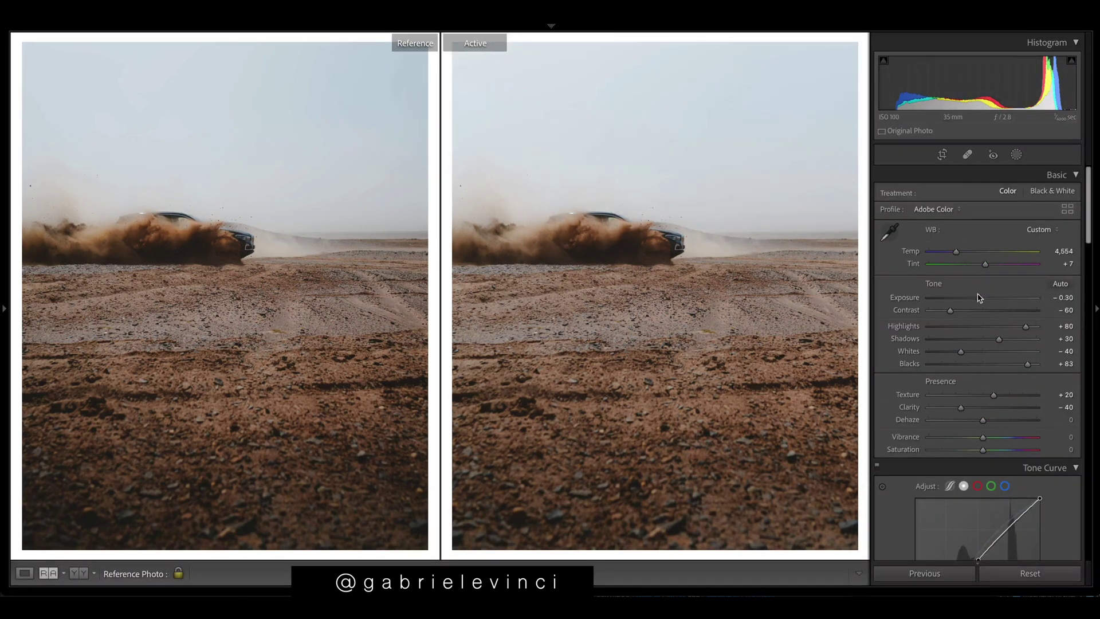
# Step: Lower Exposure to -0.35 and add a post-crop vignette with Amount -19 and Midpoint 32
pyautogui.moveTo(981, 301); pyautogui.dragTo(978, 298)
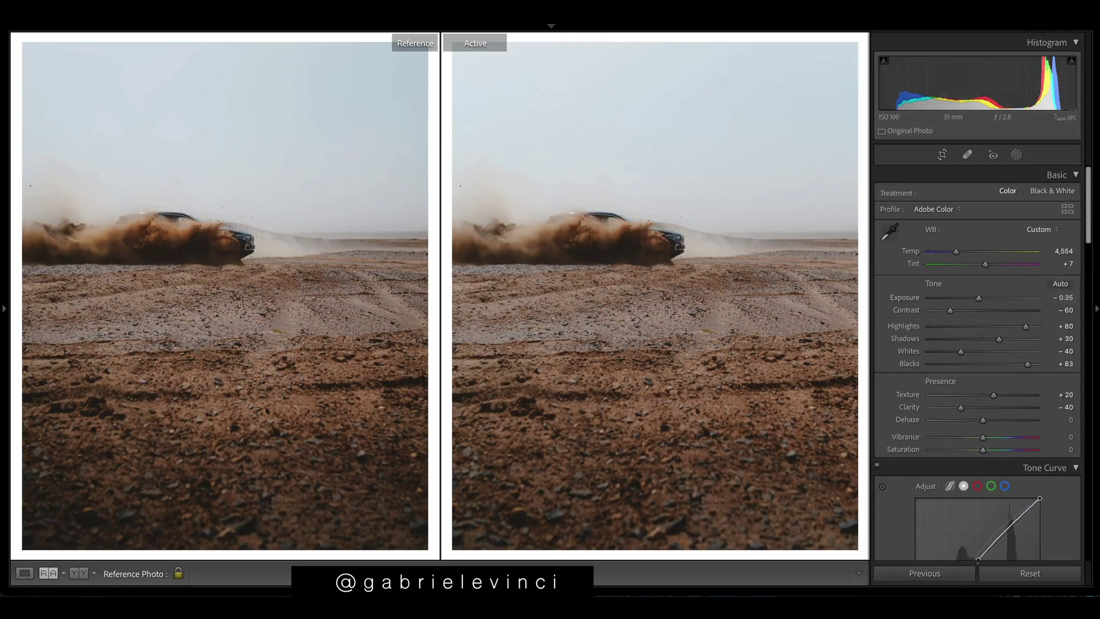
pyautogui.scroll(-15, 1095, 182)
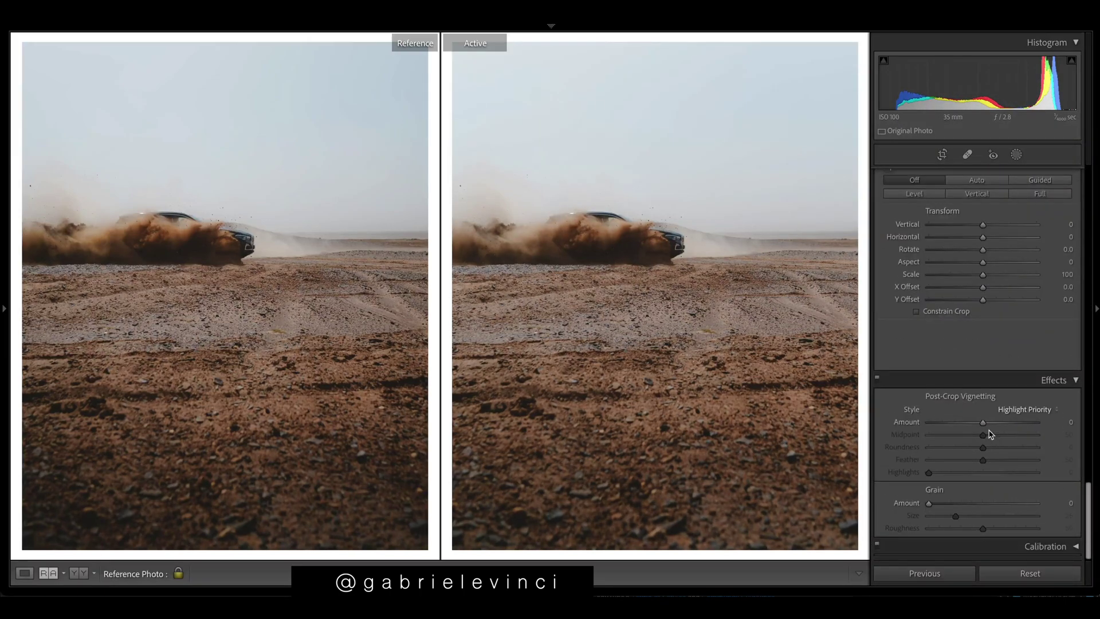
pyautogui.moveTo(982, 422); pyautogui.dragTo(964, 437)
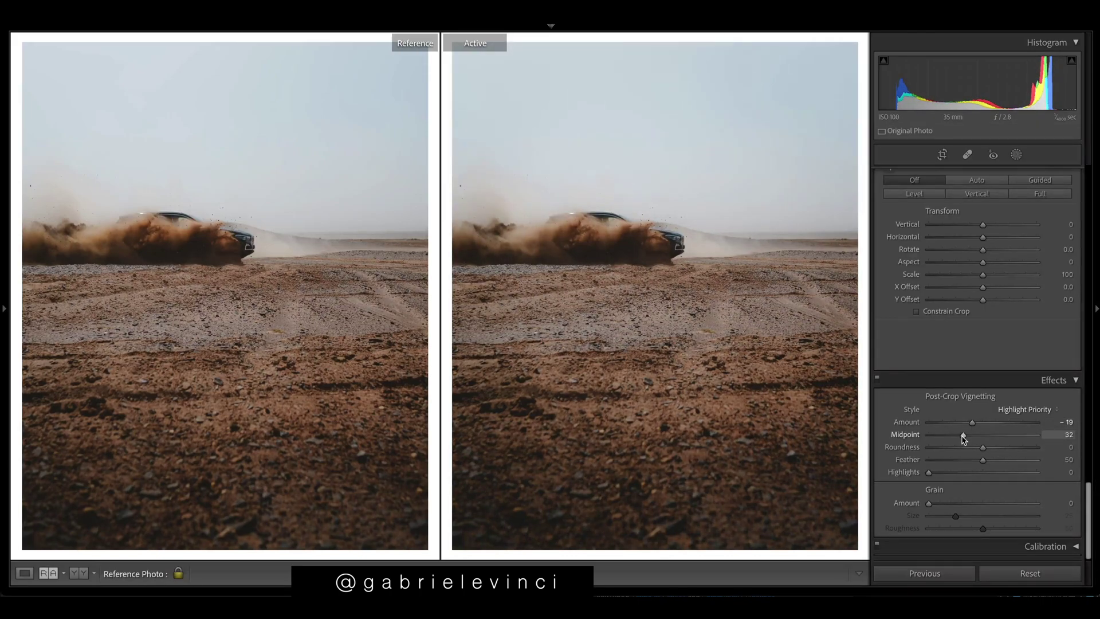
pyautogui.moveTo(983, 447); pyautogui.dragTo(827, 464)
# Step: Give the dust mask a Dehaze of 32
pyautogui.click(1016, 154)
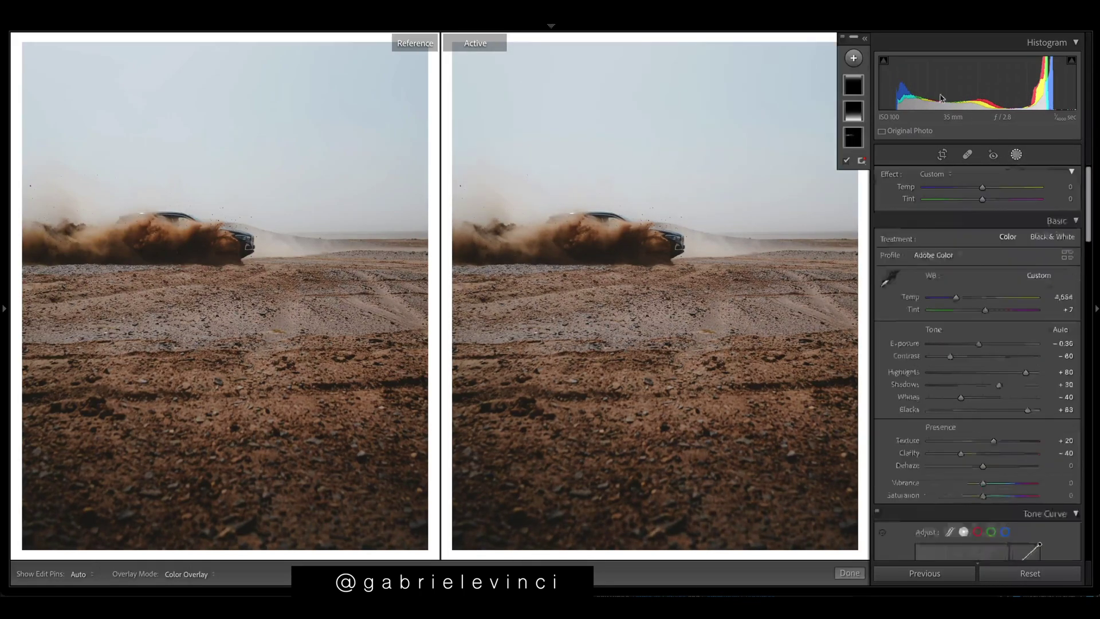
pyautogui.moveTo(853, 138)
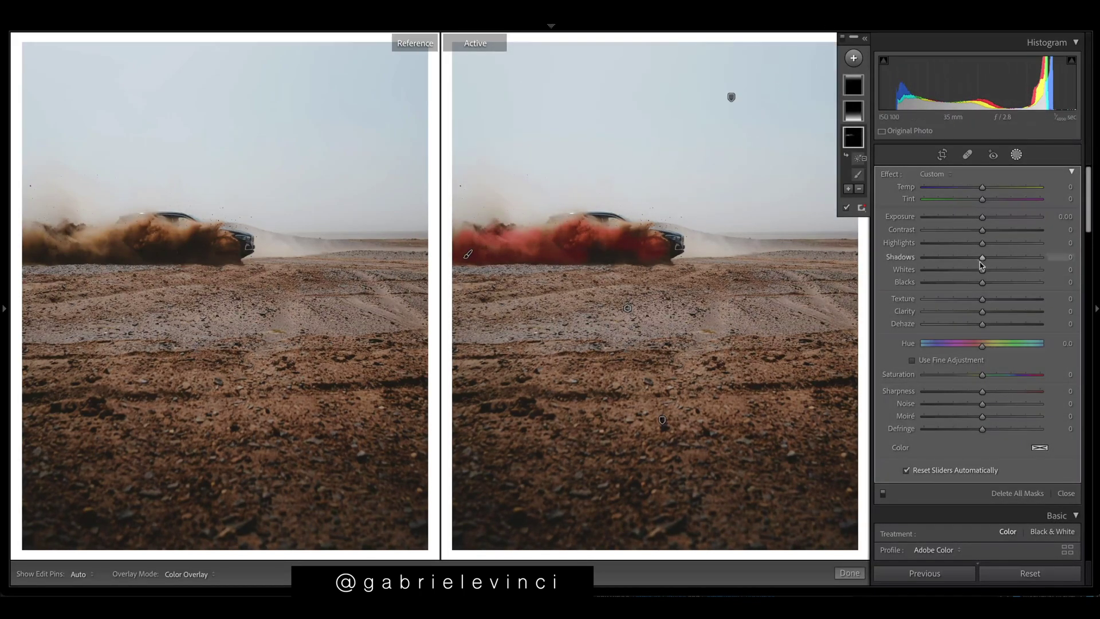
pyautogui.moveTo(982, 323); pyautogui.dragTo(1000, 320)
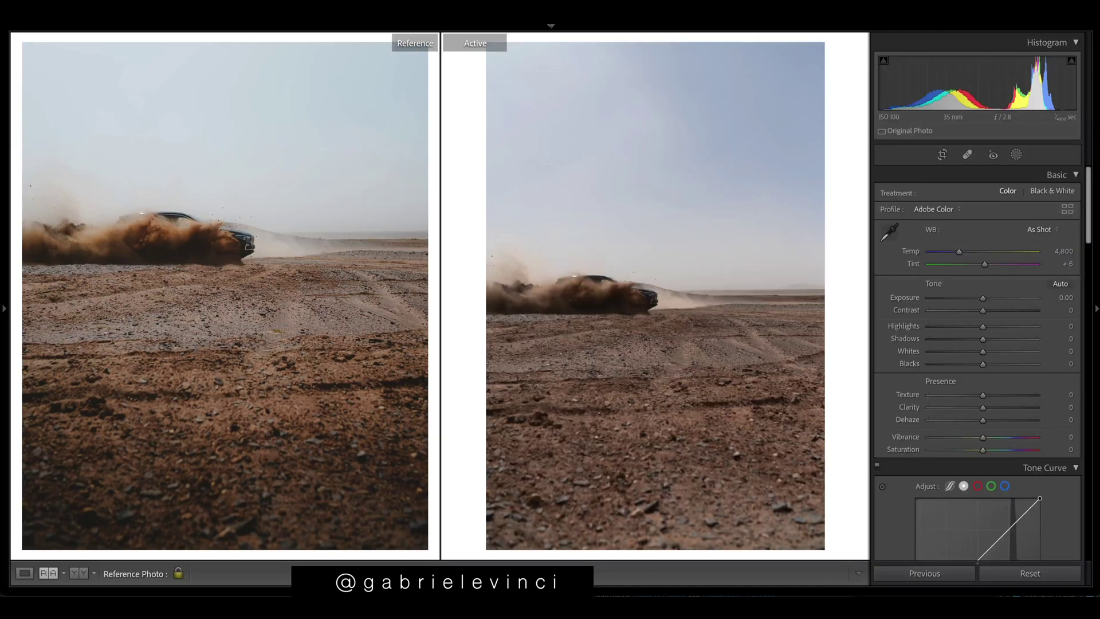
# Step: Undo Reset Settings twice with Ctrl+Z to restore the photo's edits
pyautogui.hotkey('ctrl', 'z')
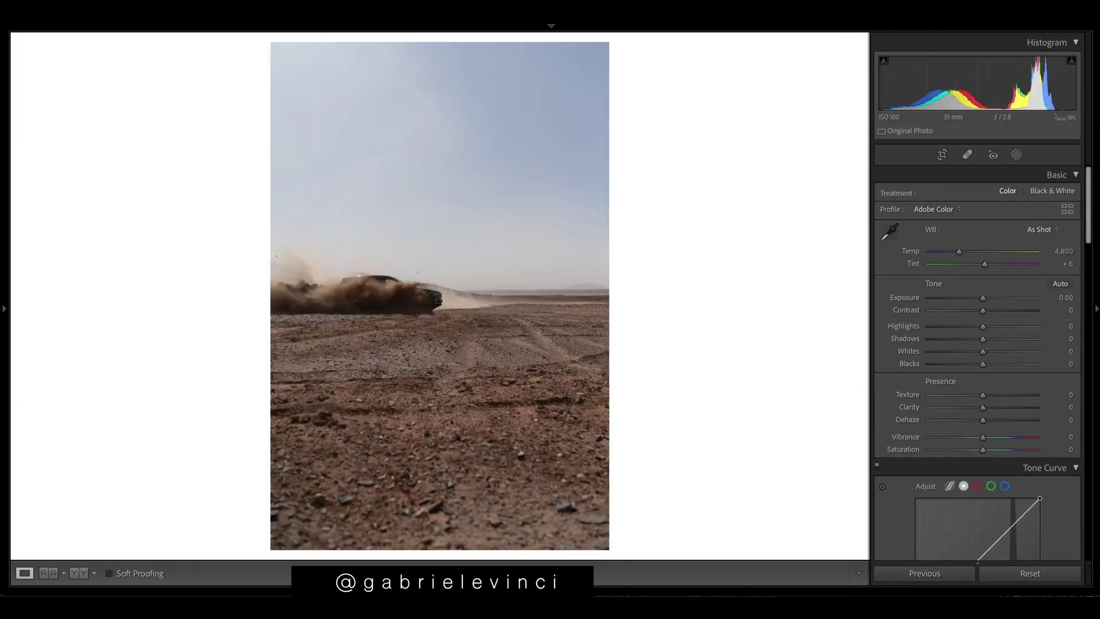
pyautogui.hotkey('ctrl', 'z')
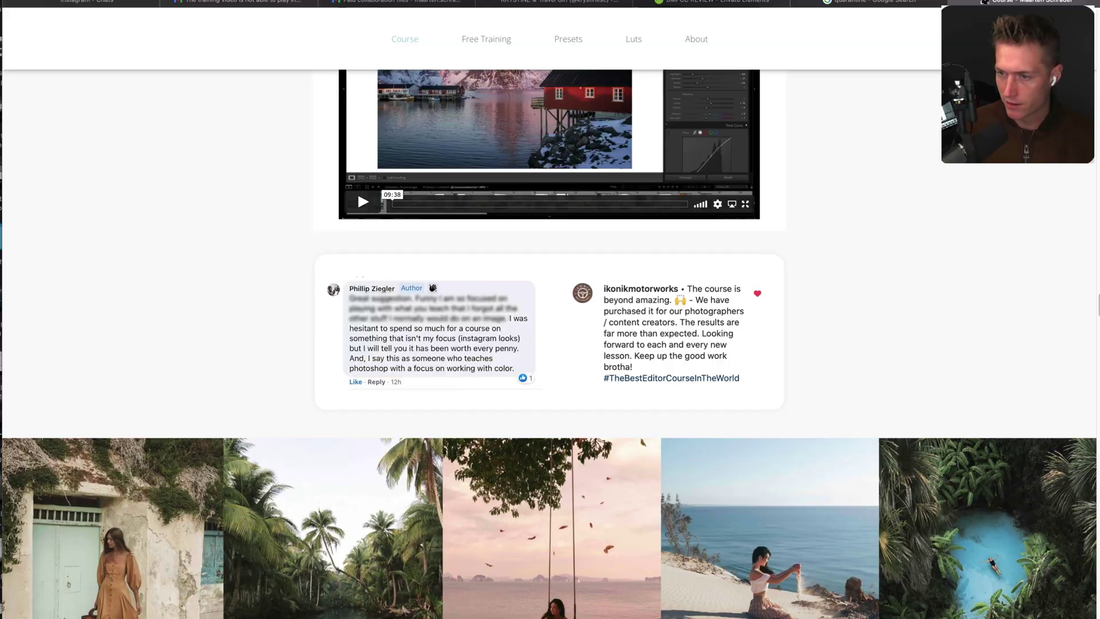
# Step: Scroll through the free training page and the Master Color & Editing Community group feed
pyautogui.scroll(-9, 550, 344)
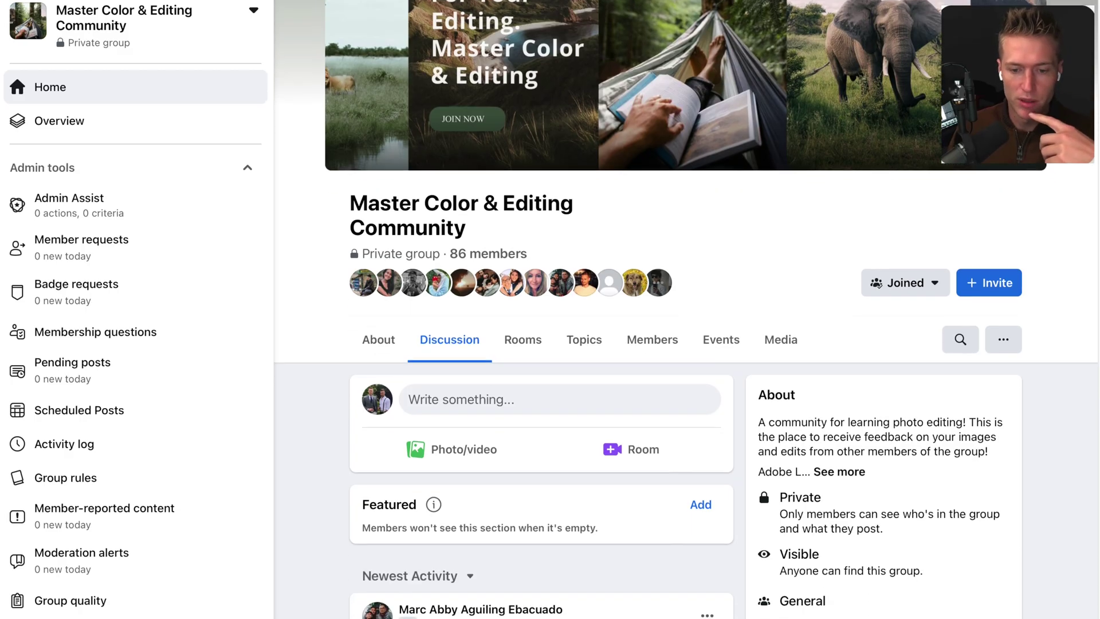
pyautogui.scroll(-3, 686, 344)
pyautogui.scroll(-15, 686, 344)
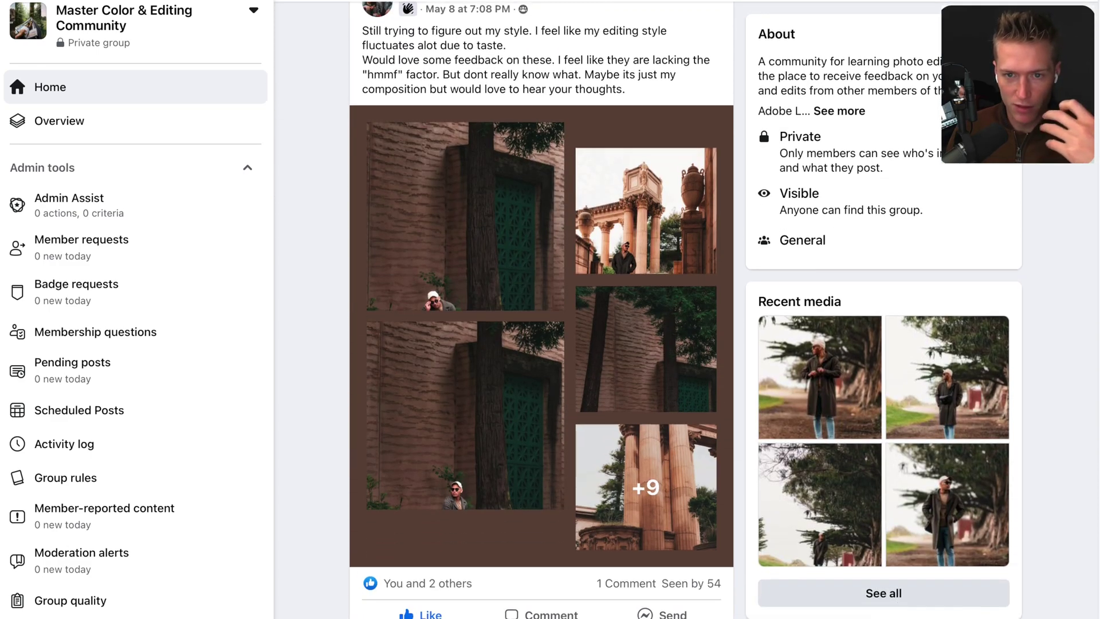